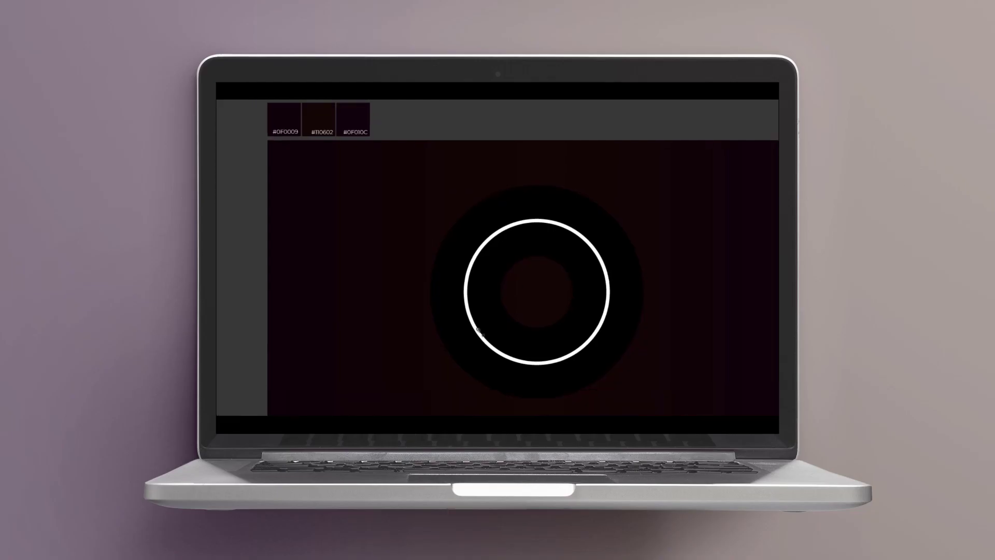
Step: Change the blending mode of the blended white ring to turn it into a neon glow on the dark background
click(491, 220)
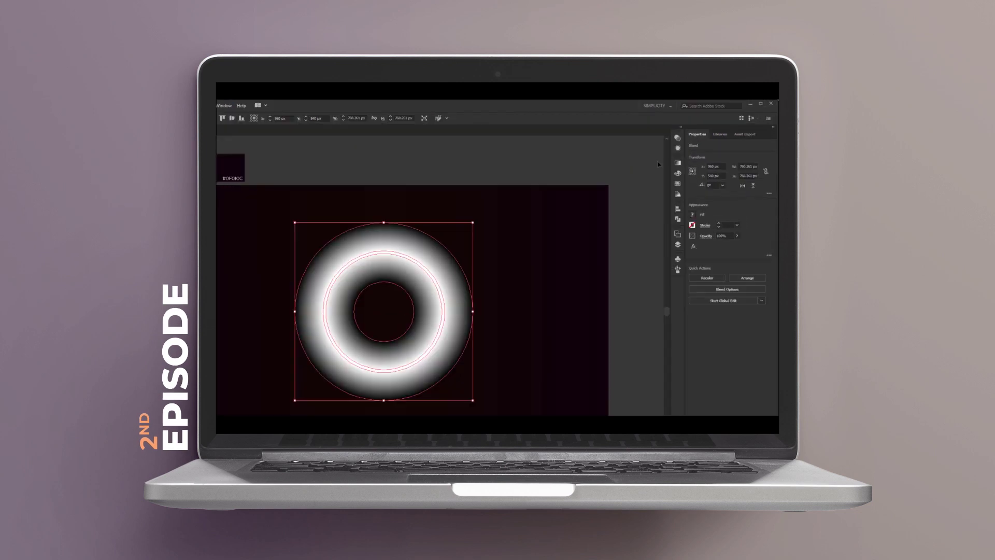
click(585, 154)
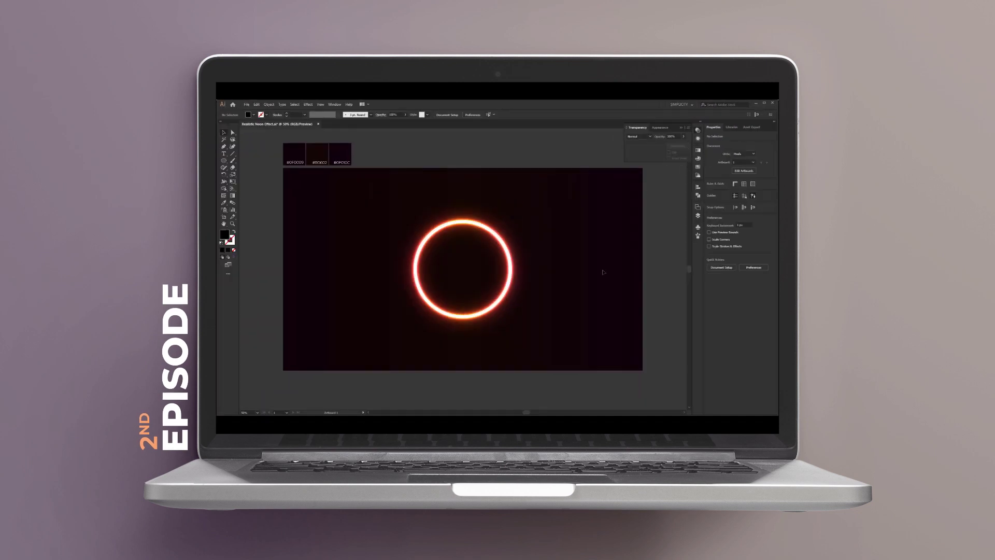
Step: Draw a circle about 553 px in diameter beside the glowing ring
key(l)
drag(545, 245, 597, 296)
key(v)
mouse_move(567, 241)
mouse_down()
mouse_move(611, 278)
mouse_move(604, 271)
mouse_up()
Step: Fill the new circle with a radial gradient from a white center to a black edge
click(697, 166)
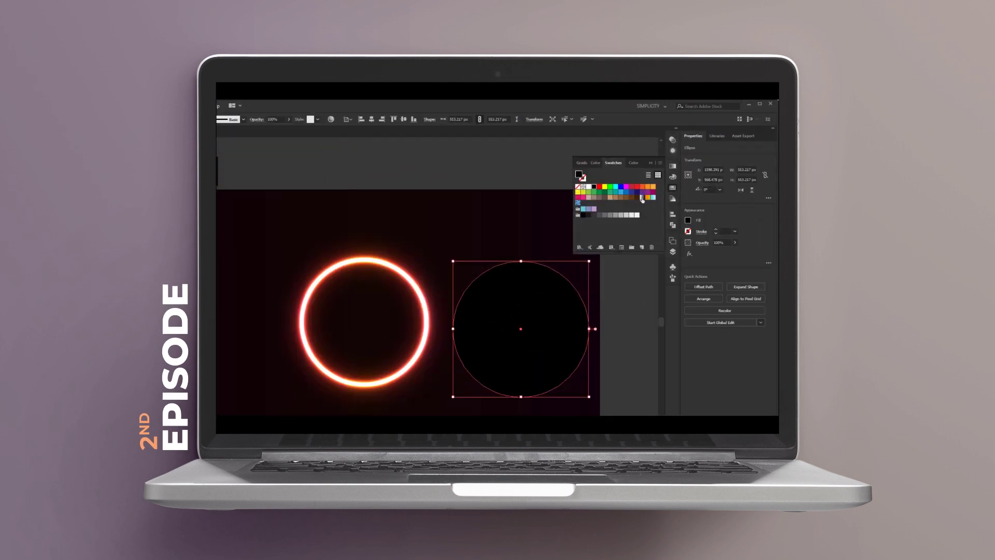
click(641, 198)
click(621, 174)
click(579, 234)
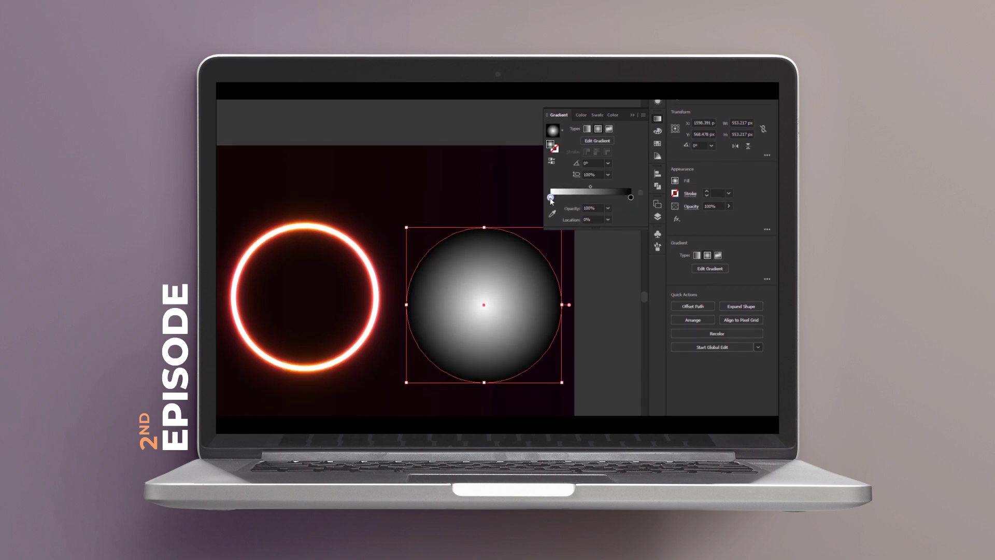
Step: Change the blending mode of the gradient-filled circle so its black edge blends into the background
click(697, 130)
click(639, 136)
click(637, 184)
Step: Flatten and widen the gradient circle into an ellipse and place it just beneath the glowing ring
drag(583, 222, 583, 259)
drag(637, 275, 649, 274)
mouse_move(627, 280)
mouse_down()
mouse_move(508, 345)
mouse_move(508, 337)
mouse_up()
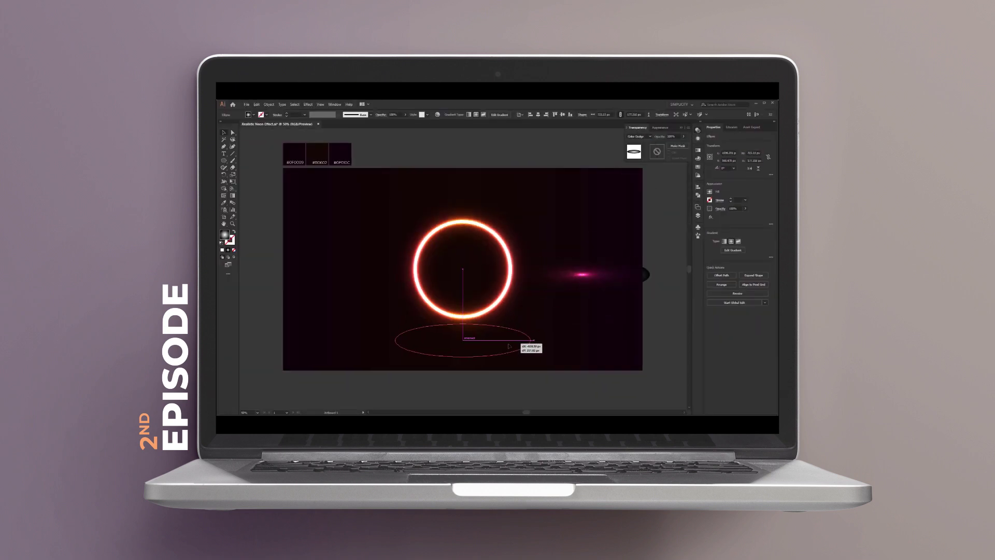
click(552, 344)
Step: Adjust the color of the light center stop in the gradient of the ellipse beneath the ring
scroll(480, 354, up, 2)
click(480, 332)
click(698, 150)
click(626, 204)
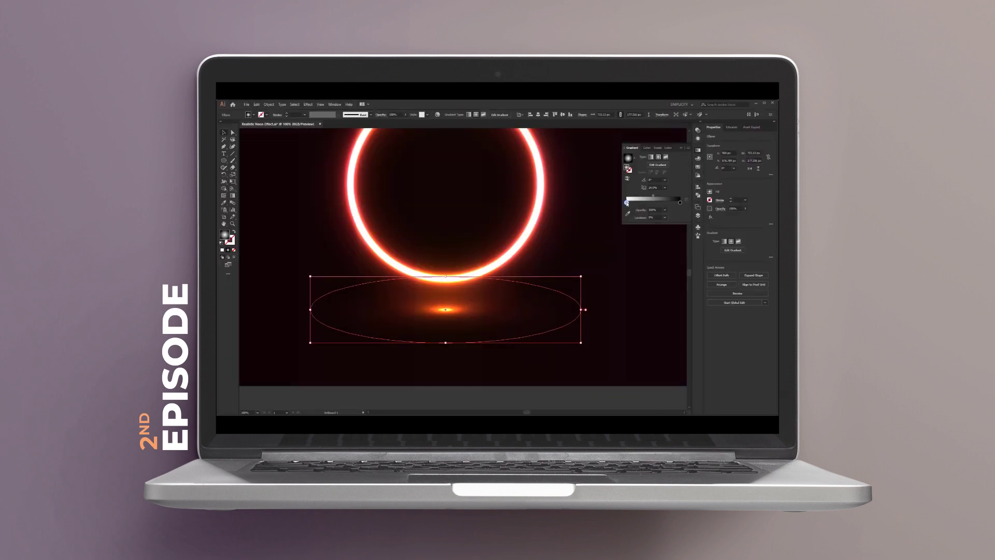
double_click(627, 203)
click(608, 324)
Step: Target the background artwork on the lower layer and recolor the middle stop of its gradient
key(ctrl+minus)
key(ctrl+minus)
drag(267, 351, 268, 405)
click(681, 148)
click(697, 215)
click(658, 219)
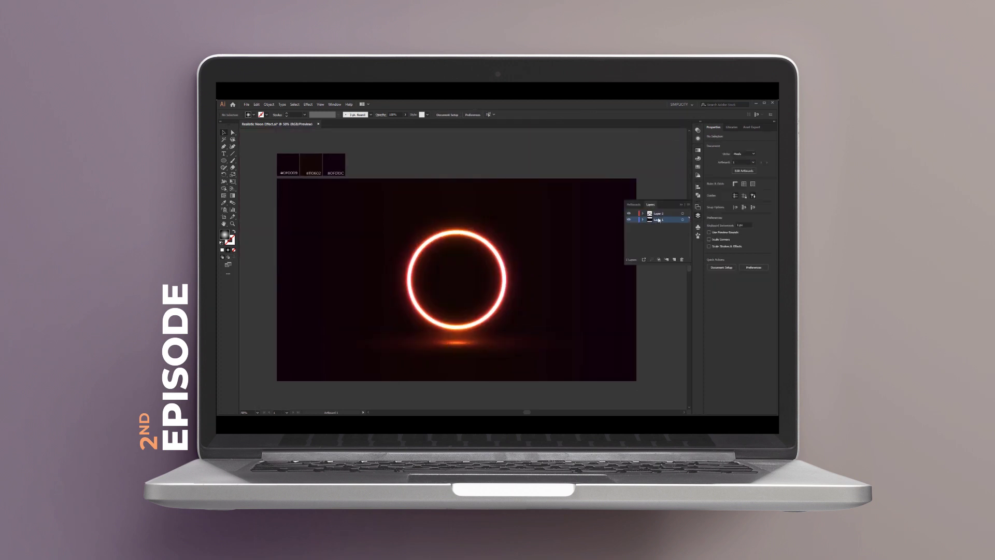
click(682, 219)
click(698, 149)
double_click(653, 201)
click(668, 233)
click(668, 243)
click(668, 224)
click(676, 211)
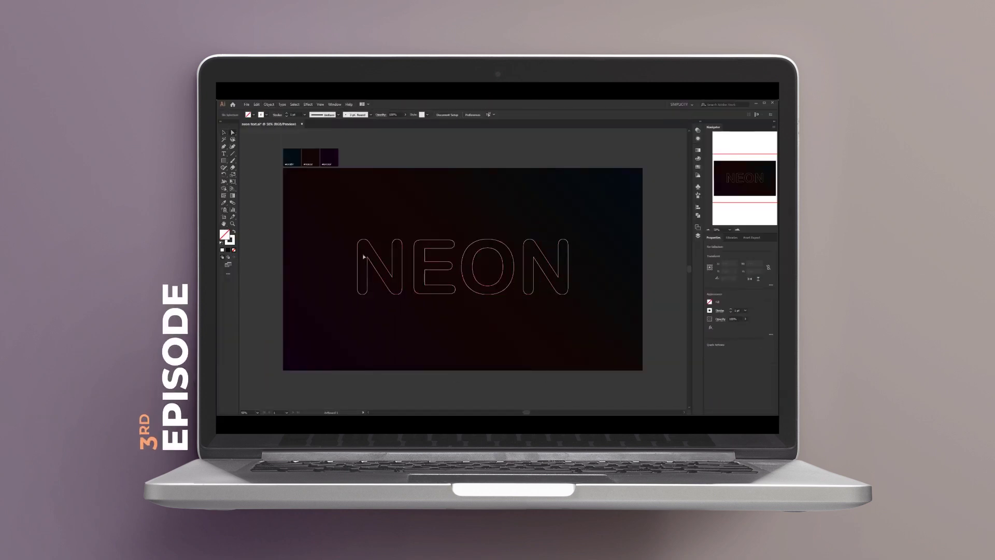
Step: Round the sharp inner corners of the outlined N and E letters in NEON
click(367, 256)
shift+click(558, 276)
drag(555, 272, 550, 262)
click(425, 250)
drag(428, 252, 433, 256)
Step: Ungroup the outlined NEON lettering into separate letters
key(v)
click(463, 208)
click(470, 245)
right_click(470, 243)
click(489, 293)
click(539, 330)
click(394, 294)
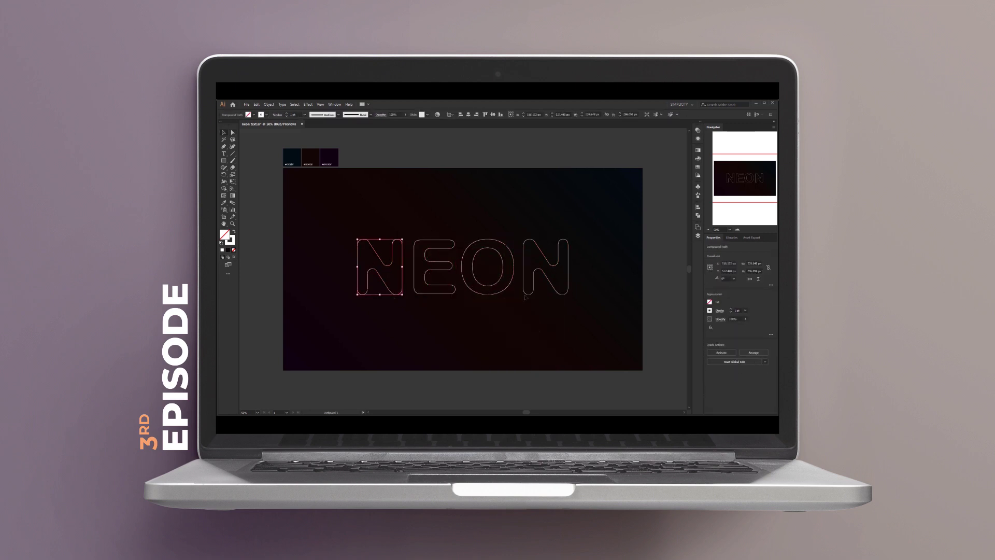
click(526, 297)
Step: Create a 20 × 20 px square in the empty area above the NEON lettering
scroll(460, 190, up, 3)
click(224, 160)
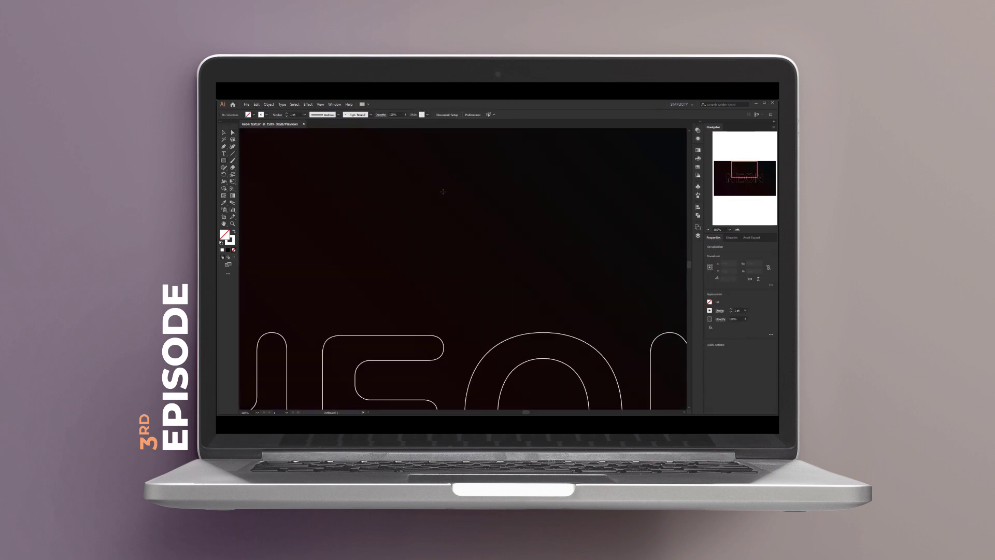
click(465, 191)
key(Tab)
key(Return)
Step: Create a rectangle 20 px wide and 1 px high next to the square
scroll(485, 186, up, 2)
click(455, 222)
key(Tab)
text(1)
click(477, 255)
Step: Center the thin rectangle on the square both horizontally and vertically
key(v)
shift+click(454, 222)
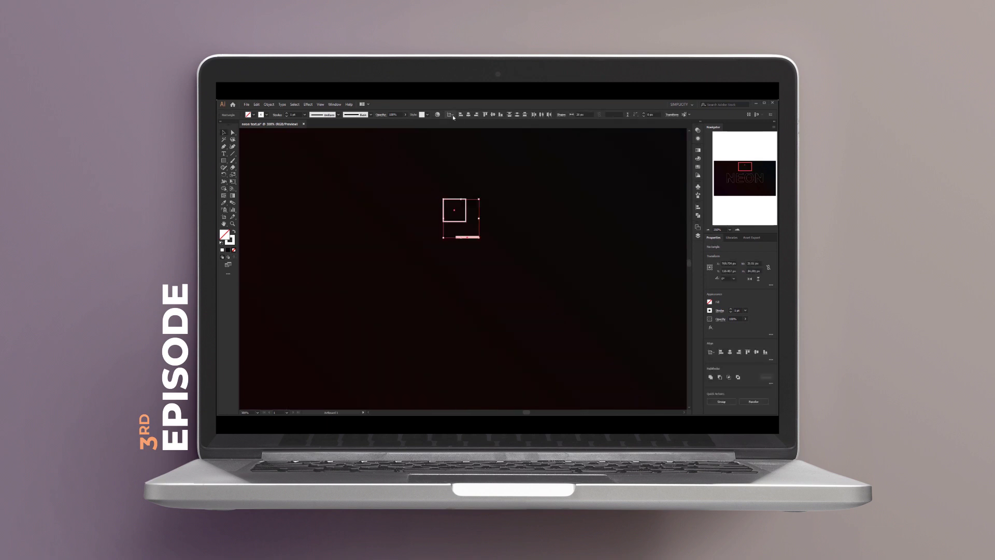
click(468, 114)
click(493, 114)
Step: Give both shapes a white fill with no stroke, and recolor the square black
key(x)
key(slash)
click(454, 210)
click(634, 187)
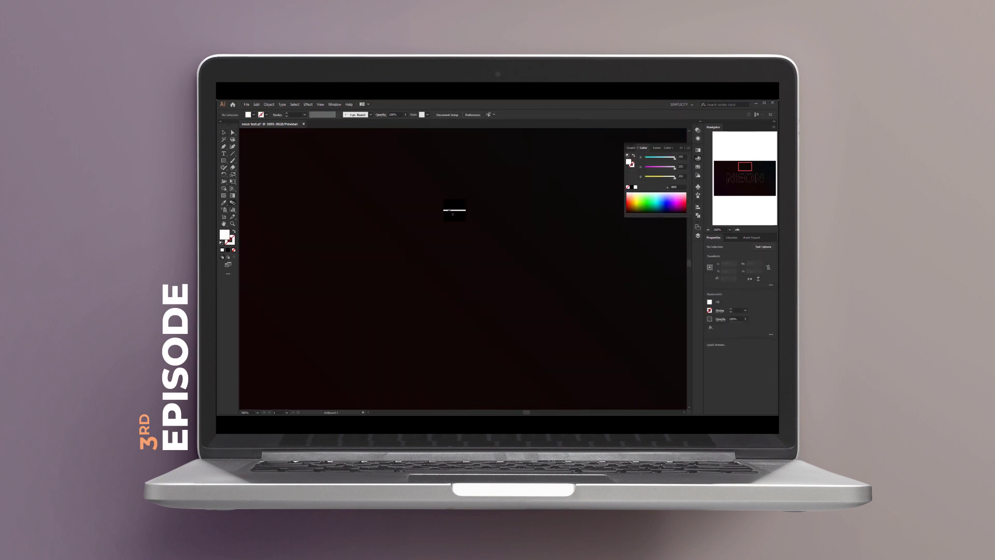
Step: Blend the black square with the thin white rectangle
shift+click(454, 218)
key(ctrl+alt+b)
key(ctrl+shift+a)
Step: Create an art brush named "neon brush" from the blend, stretched to fit the stroke length, with colorization set to None
click(334, 104)
click(342, 194)
click(454, 210)
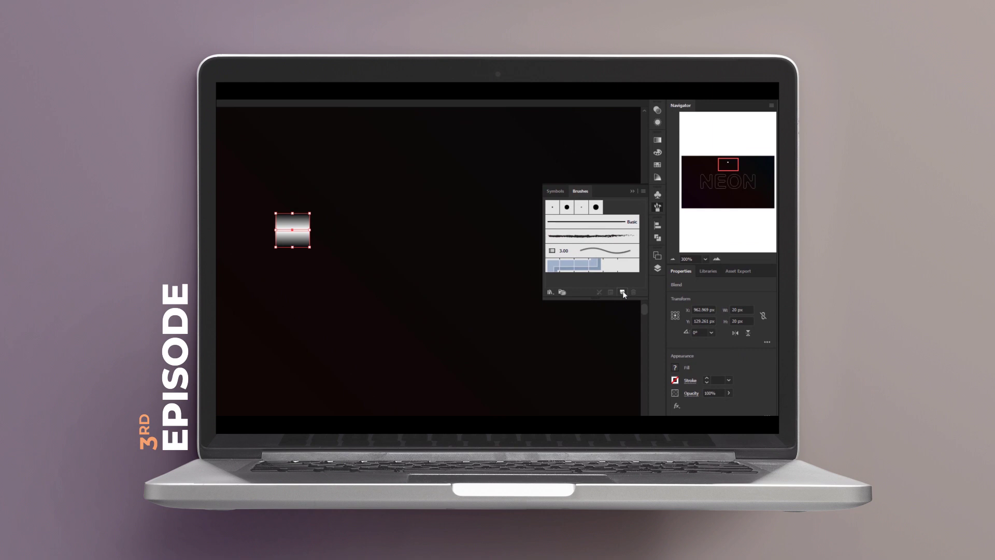
click(622, 293)
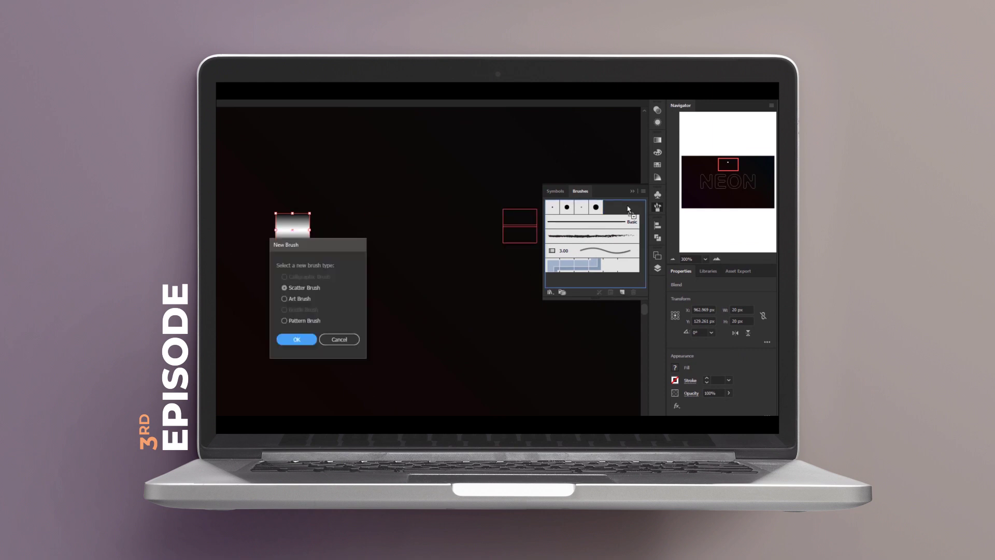
click(285, 288)
click(287, 340)
text(neon brush)
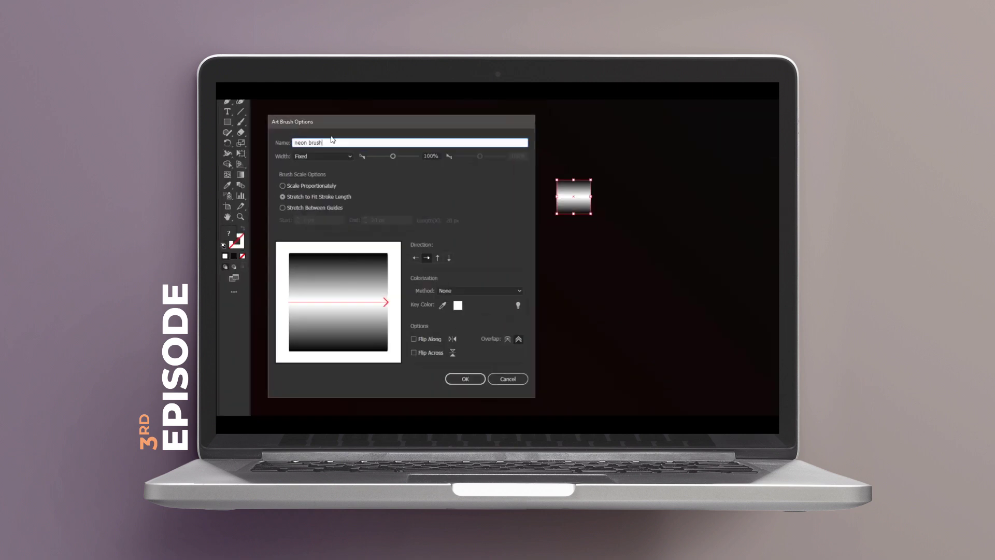
click(416, 258)
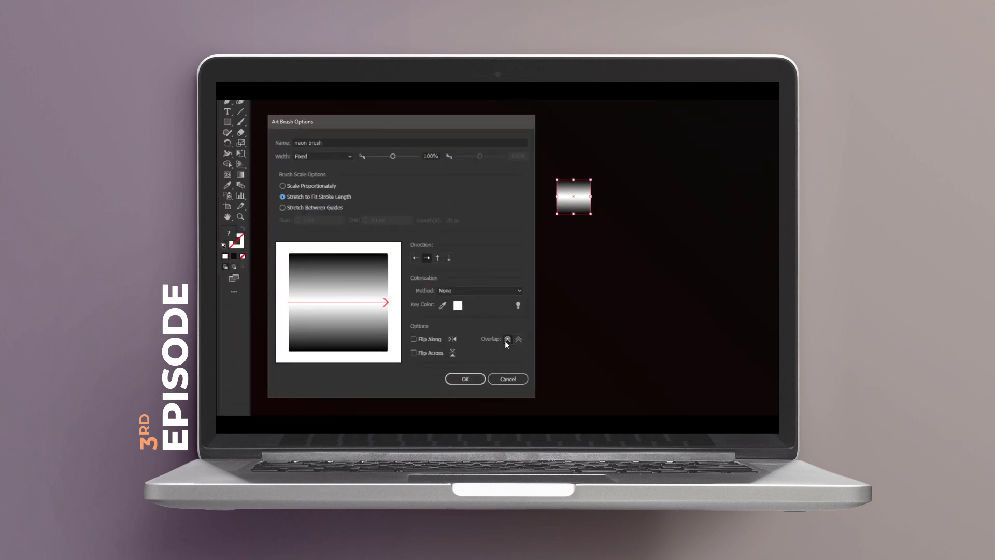
click(465, 378)
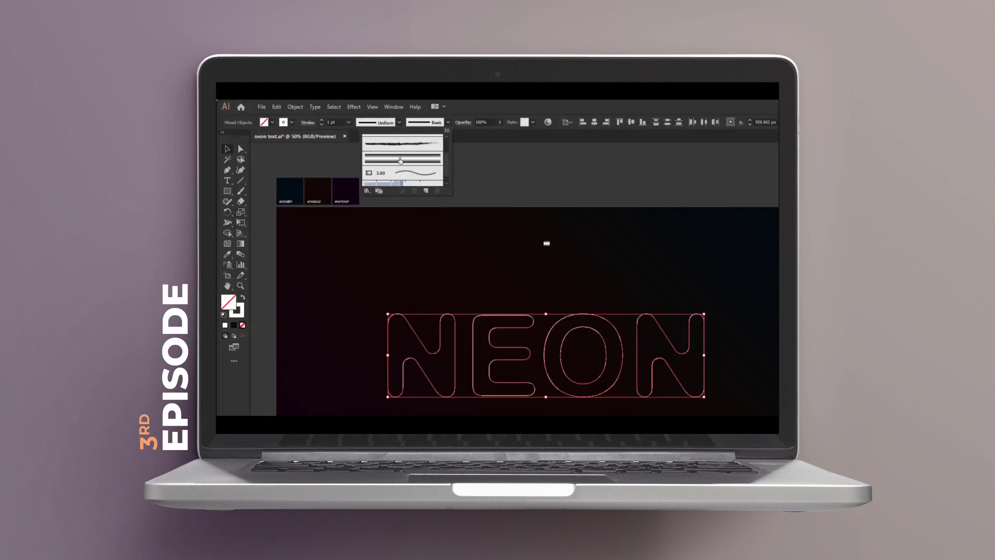
click(639, 226)
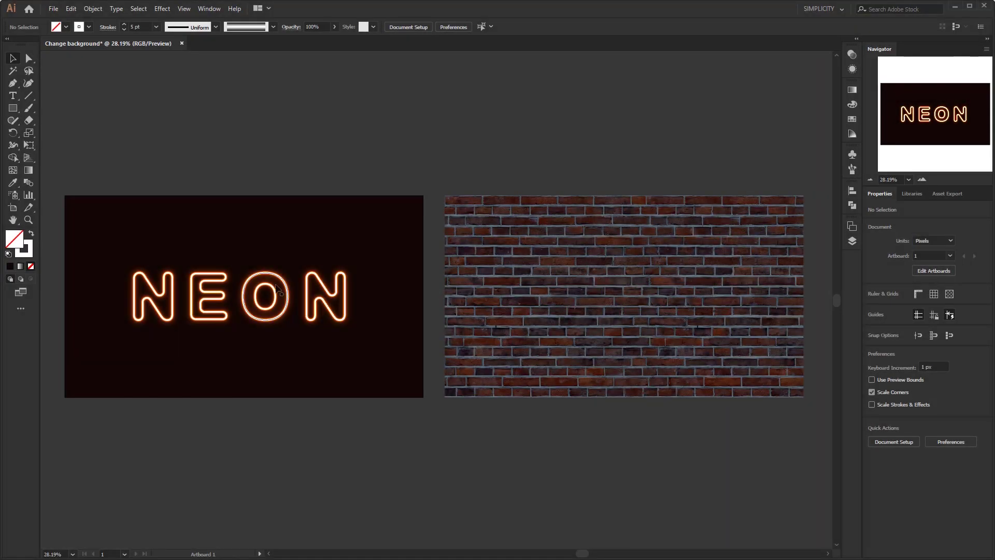
drag(317, 444, 196, 186)
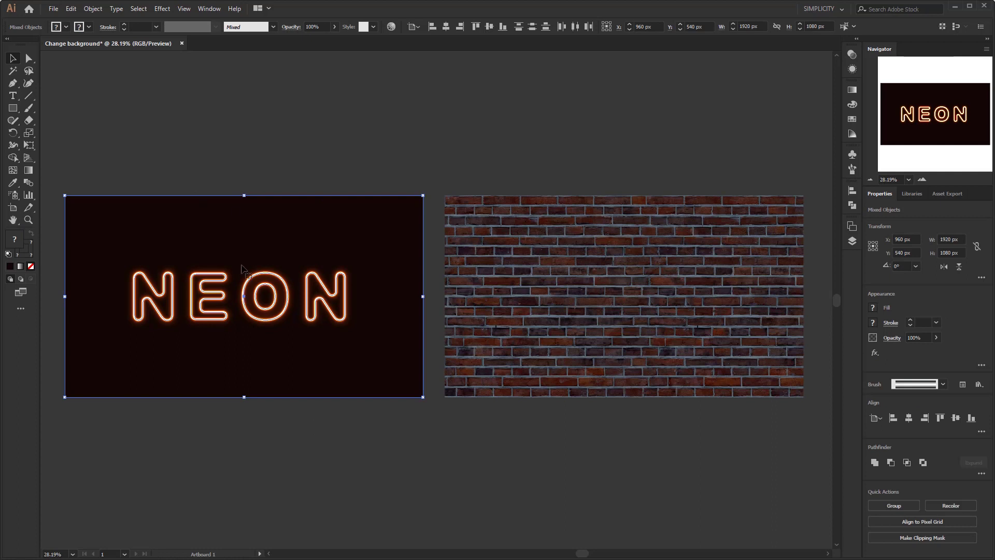
click(631, 279)
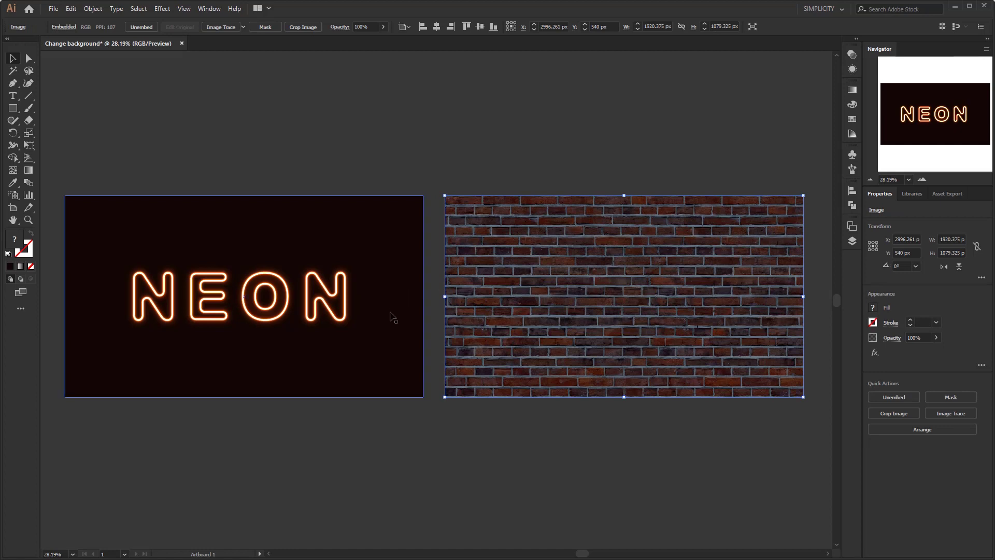
click(435, 308)
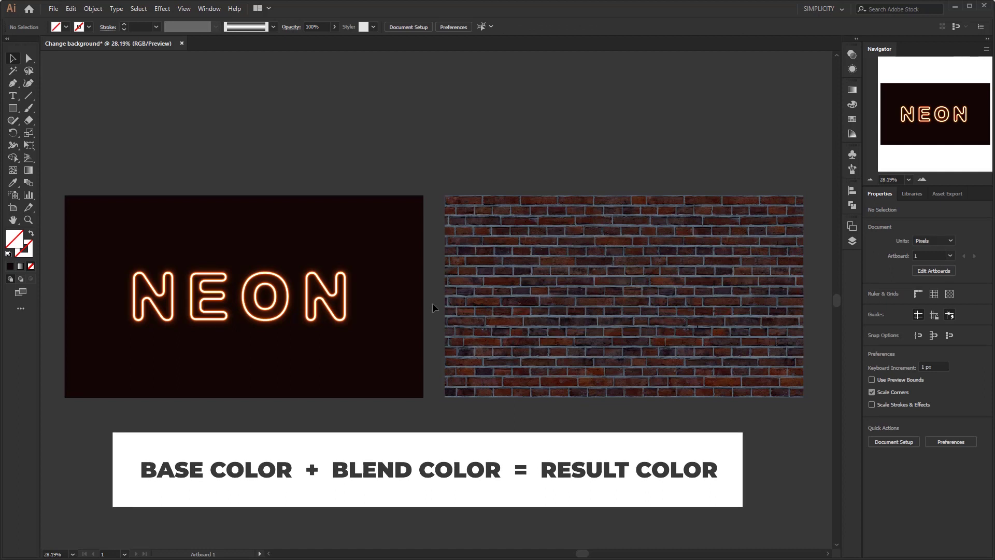
click(456, 306)
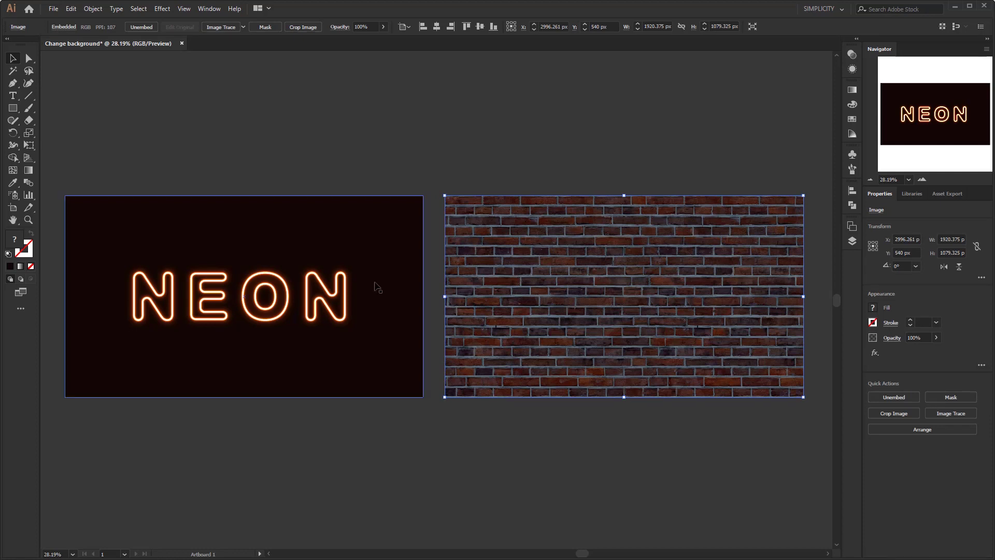
Step: Place a copy of the NEON lettering group at the center of the brick wall image
click(347, 289)
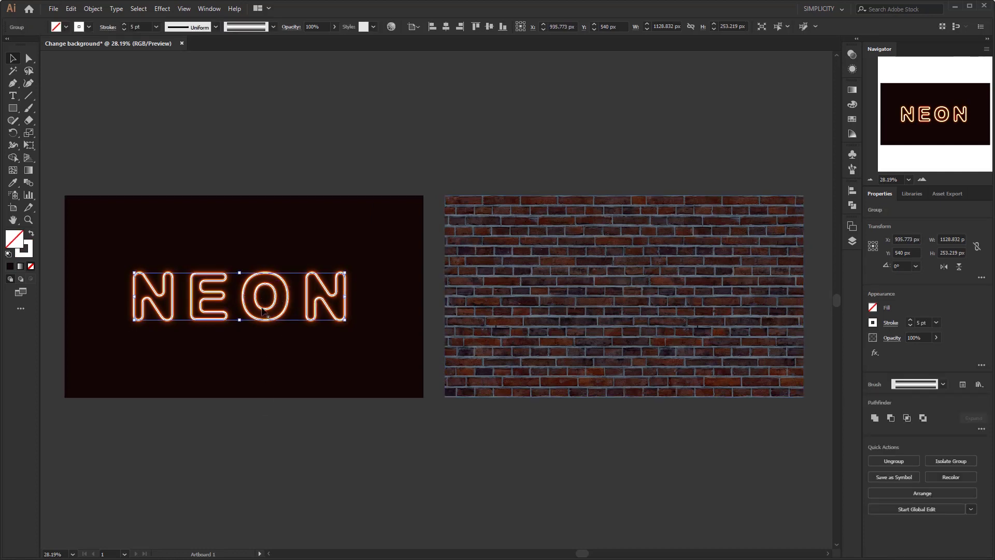
drag(263, 310, 649, 330)
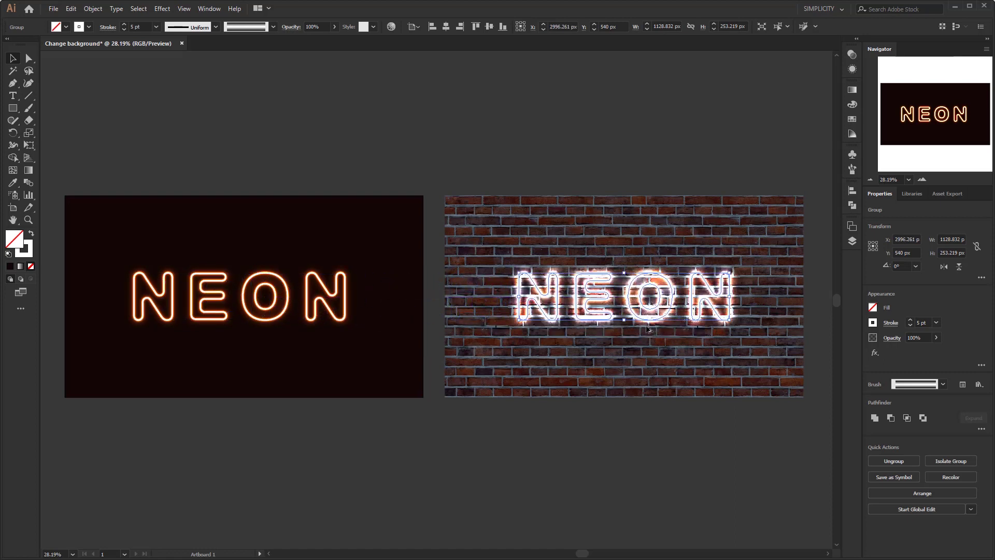
click(665, 454)
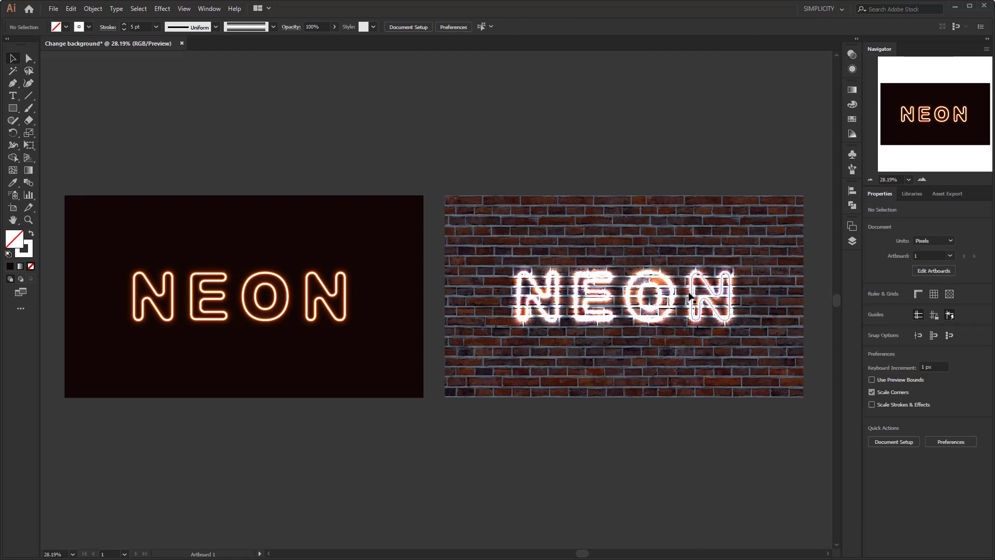
Step: Examine up close how the copied lettering's glow blends with the bricks and mortar
scroll(729, 299, up, 1)
scroll(730, 300, up, 3)
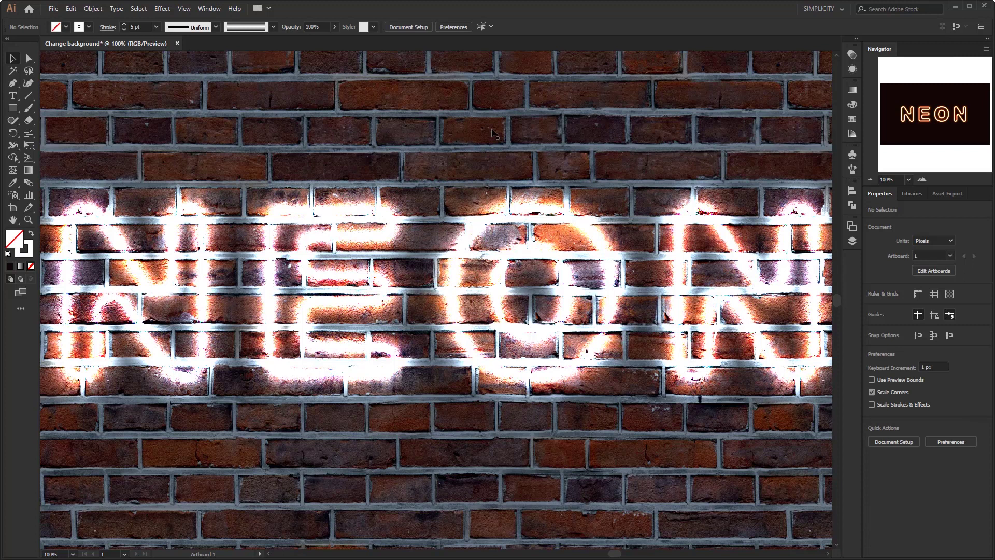
scroll(394, 250, up, 4)
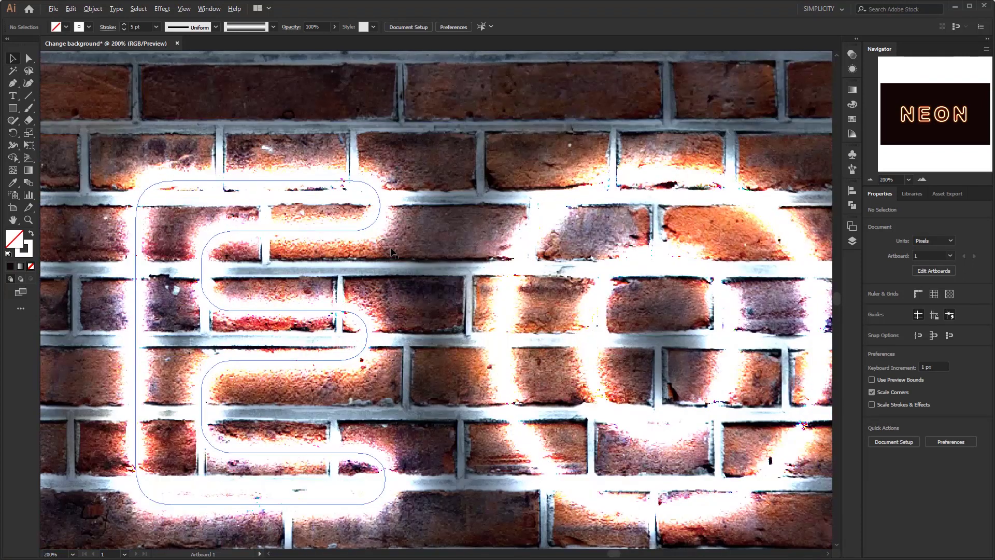
scroll(393, 254, up, 1)
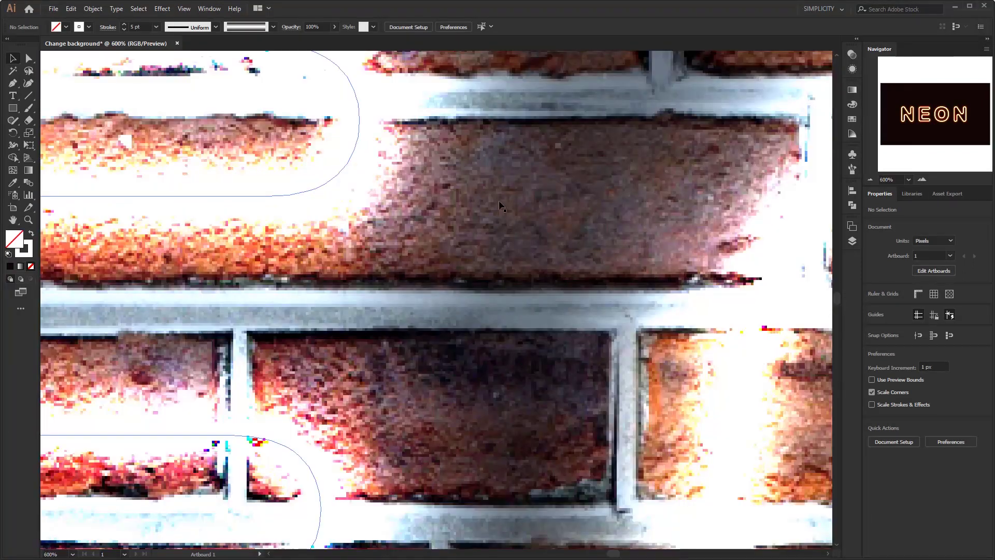
scroll(527, 400, up, 1)
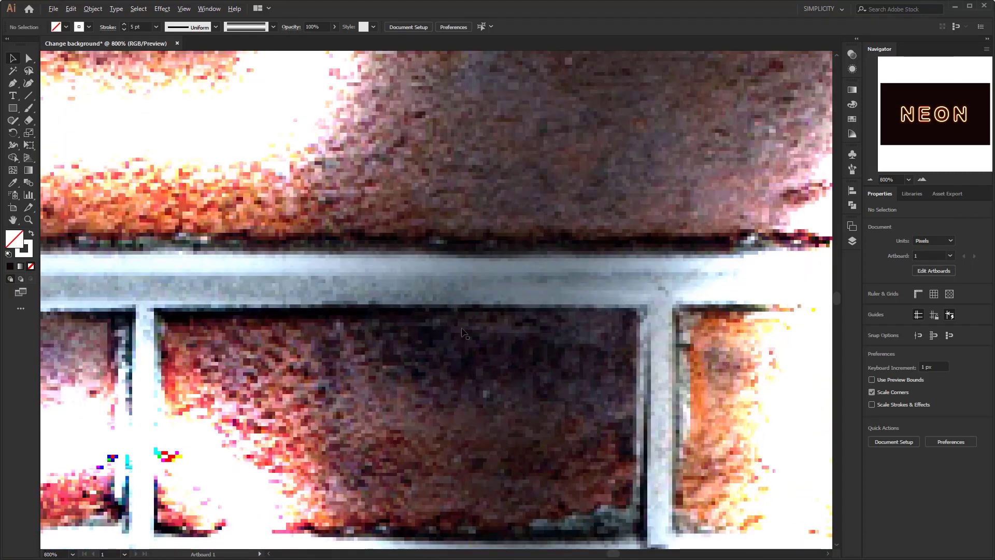
scroll(449, 274, down, 5)
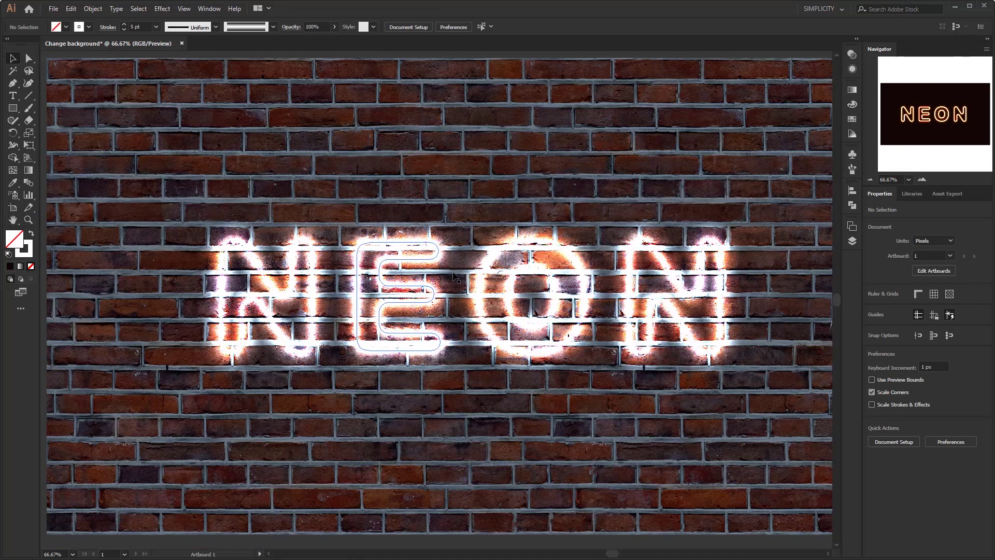
drag(453, 271, 437, 264)
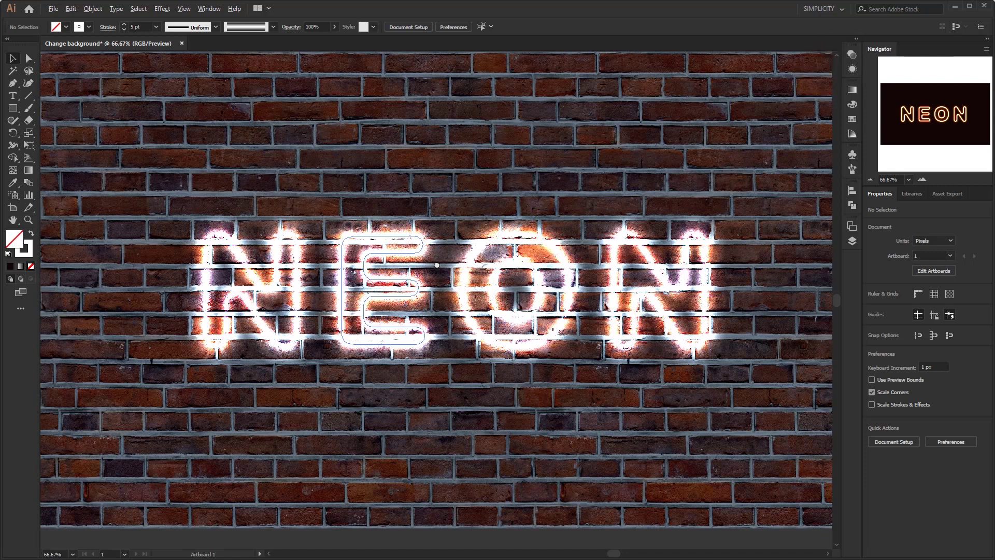
Step: Delete the NEON lettering copy from the brick wall image
click(421, 254)
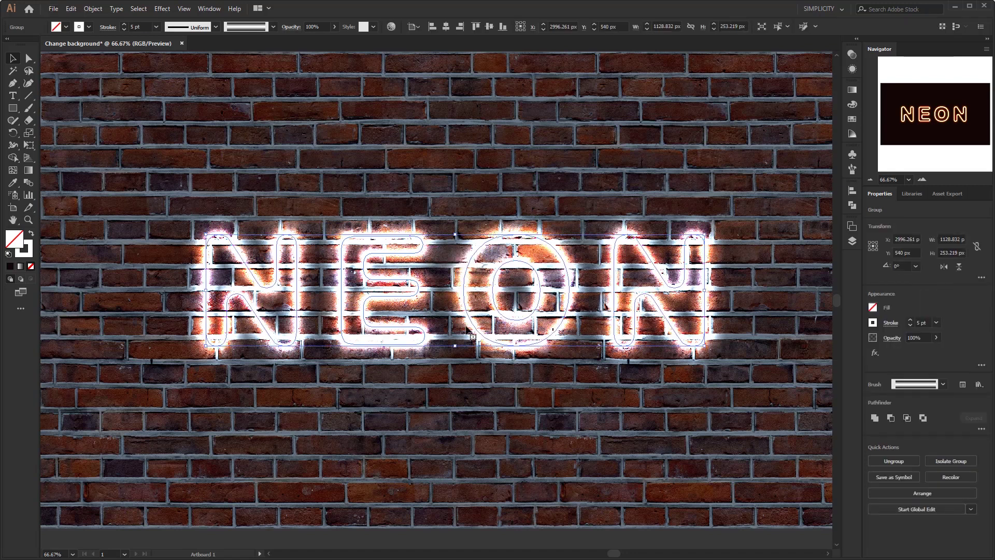
key(ctrl+minus)
key(ctrl+minus)
key(ctrl+minus)
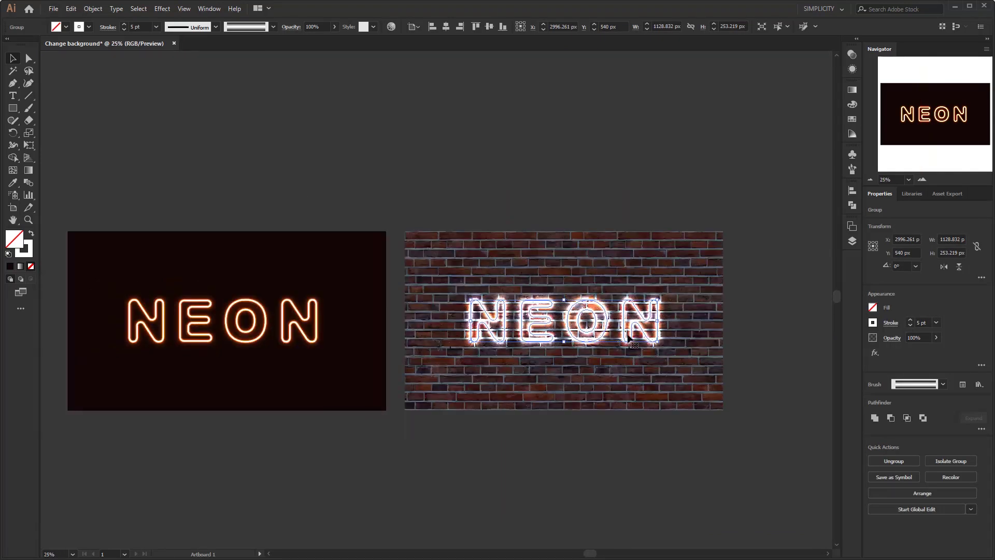
key(Delete)
scroll(380, 439, left, 2)
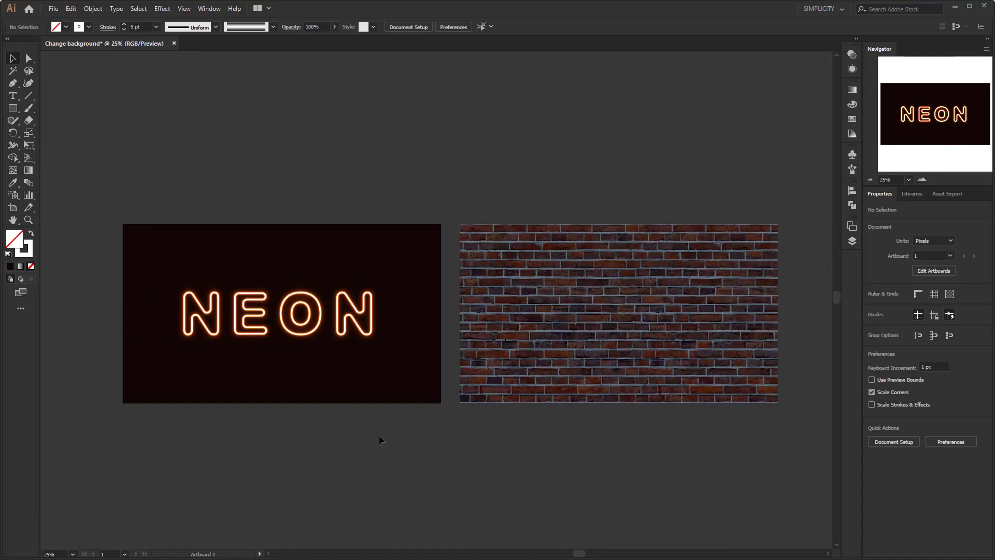
Step: Rasterize the NEON lettering together with its dark background as one RGB image at High (300 ppi) with a white background
drag(380, 439, 142, 160)
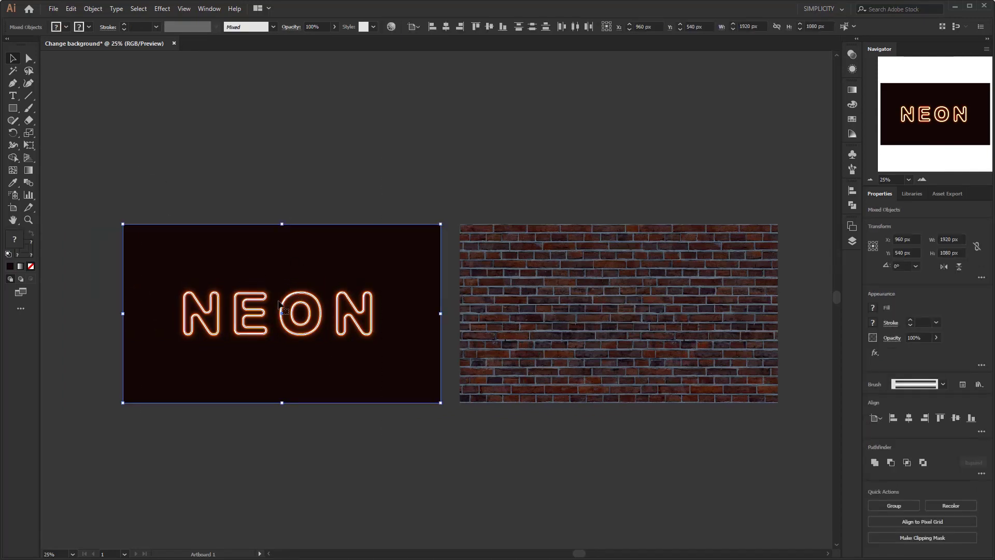
key(ctrl+plus)
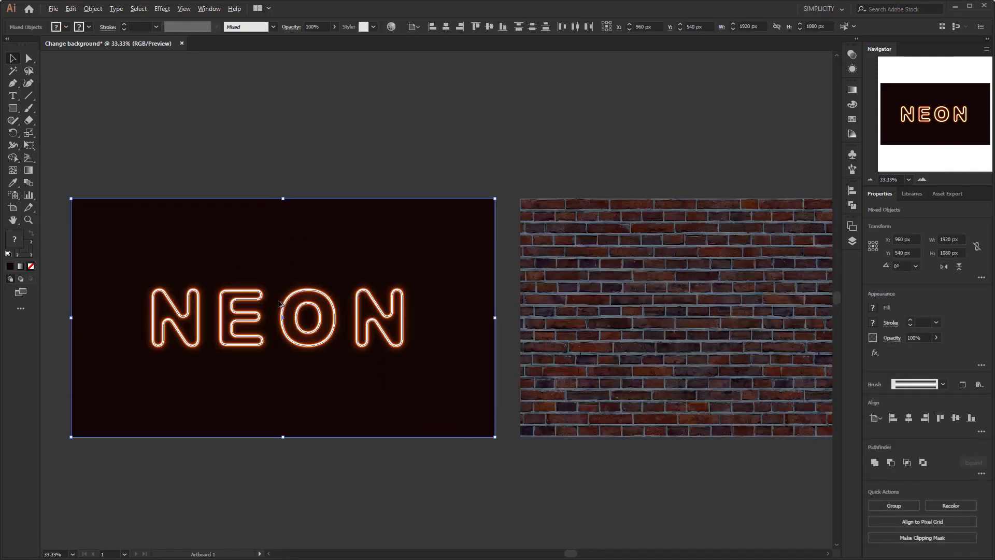
scroll(311, 290, left, 2)
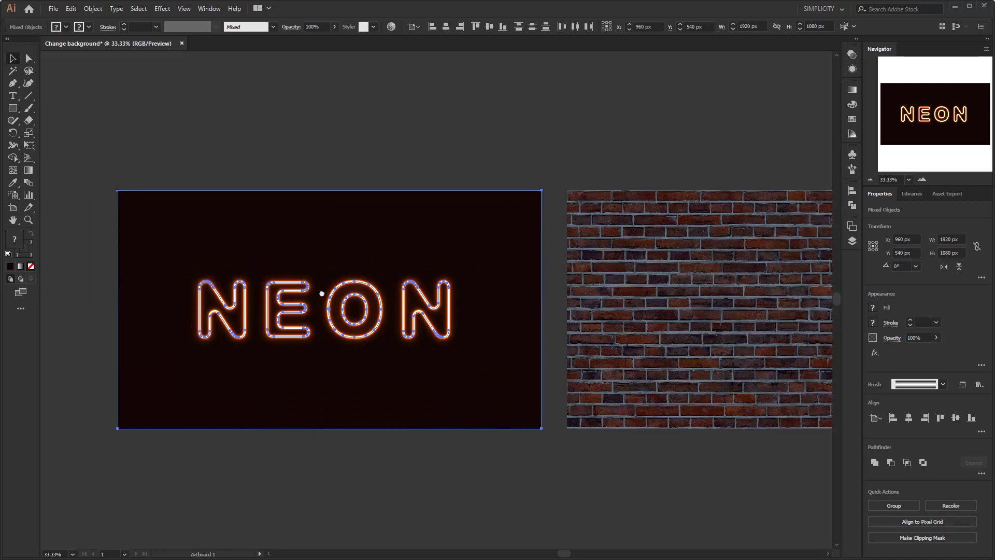
click(371, 171)
click(371, 229)
click(376, 293)
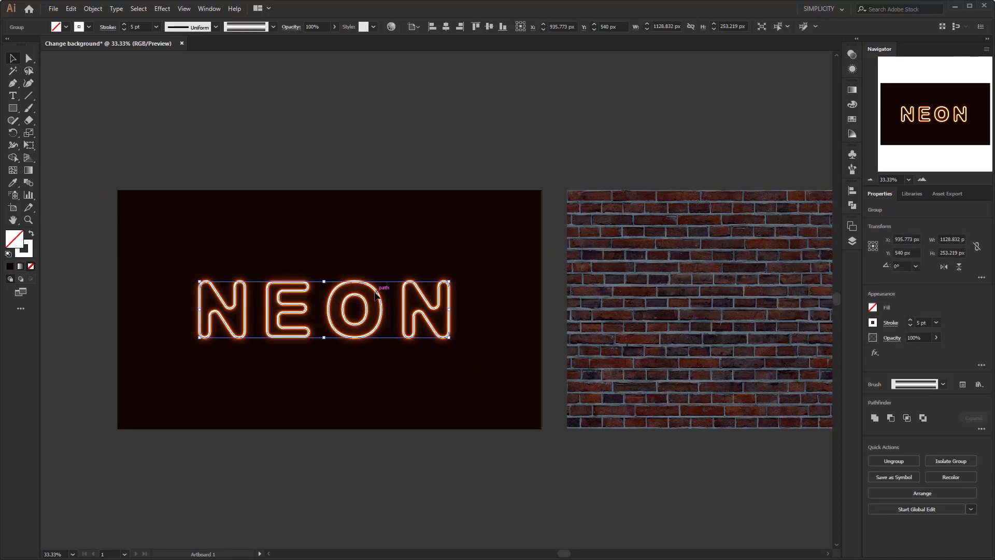
shift+click(355, 241)
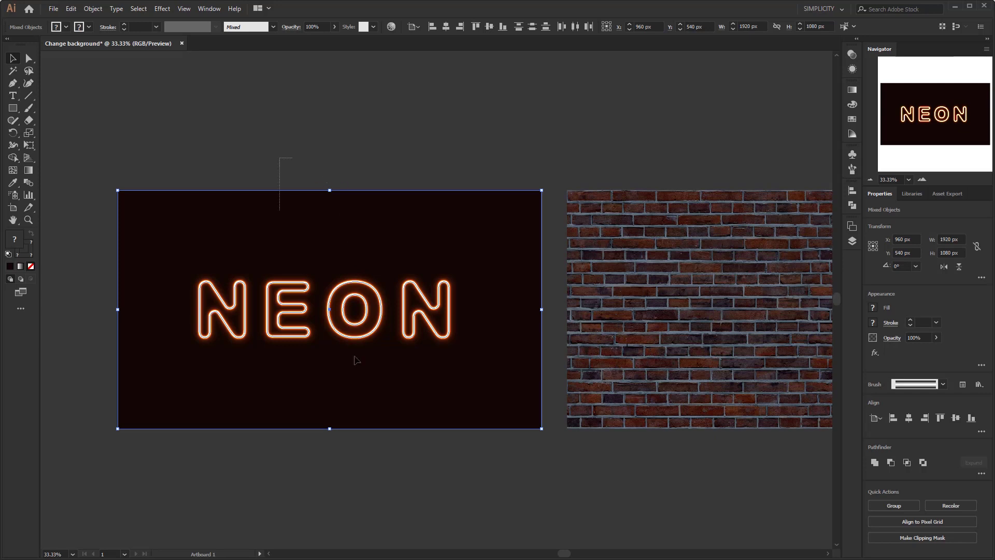
drag(357, 359, 419, 466)
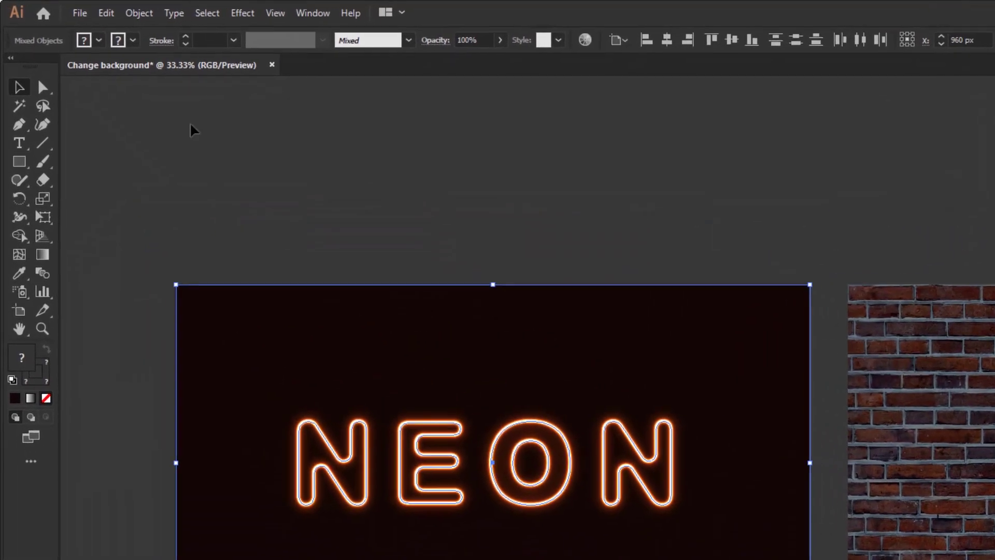
click(144, 16)
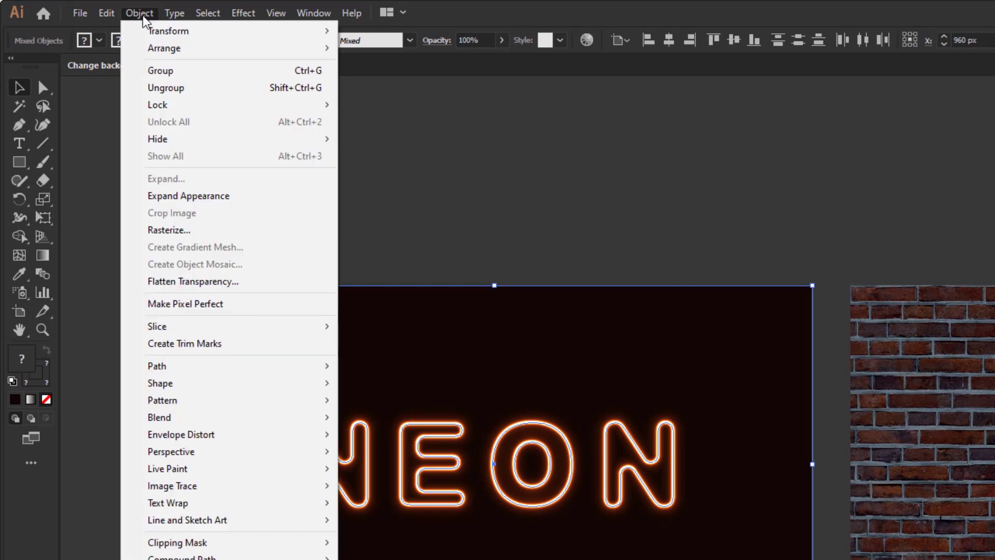
click(213, 232)
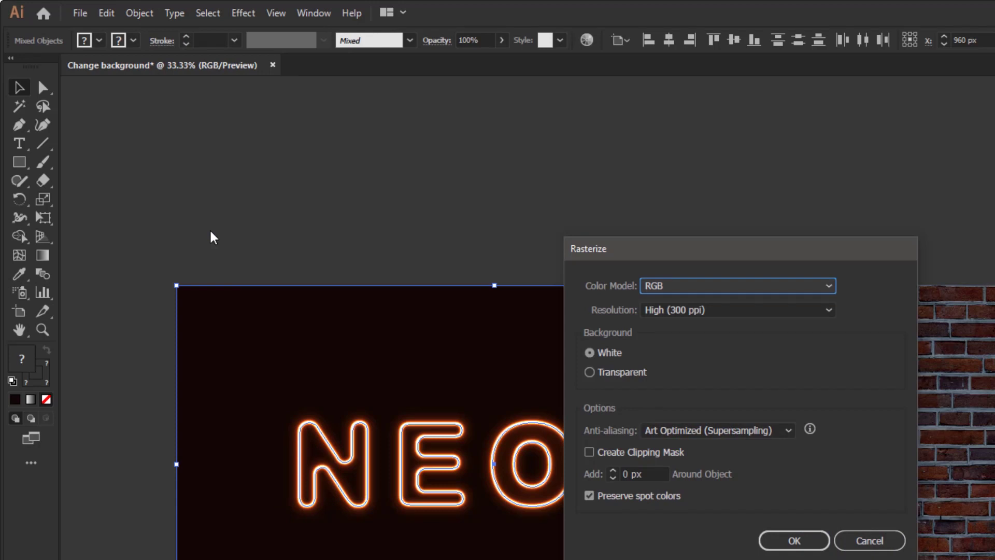
click(794, 540)
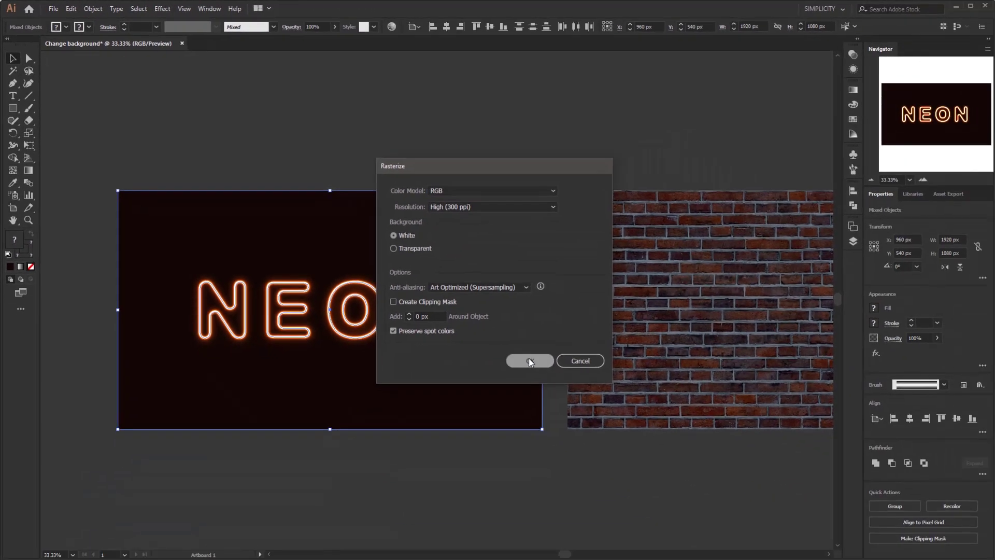
click(529, 360)
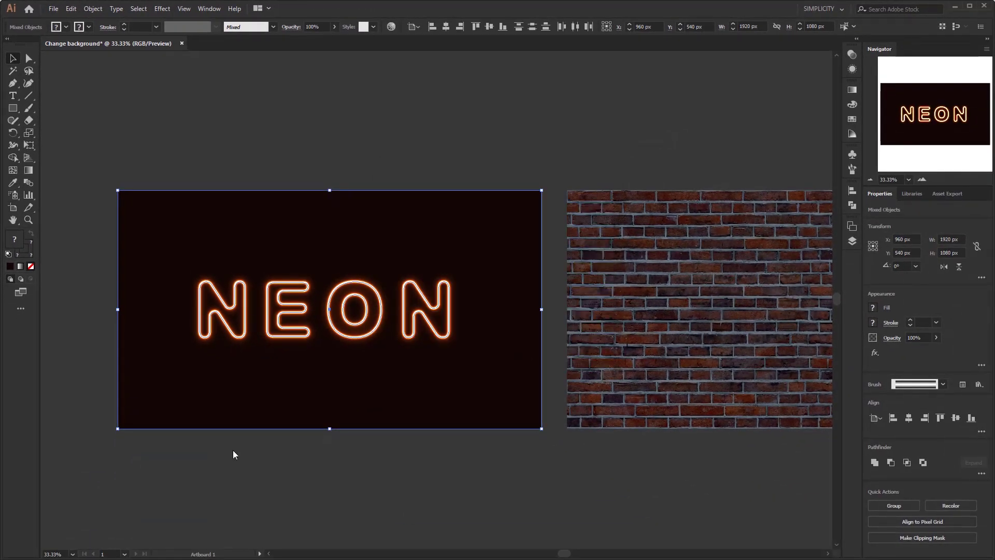
click(365, 424)
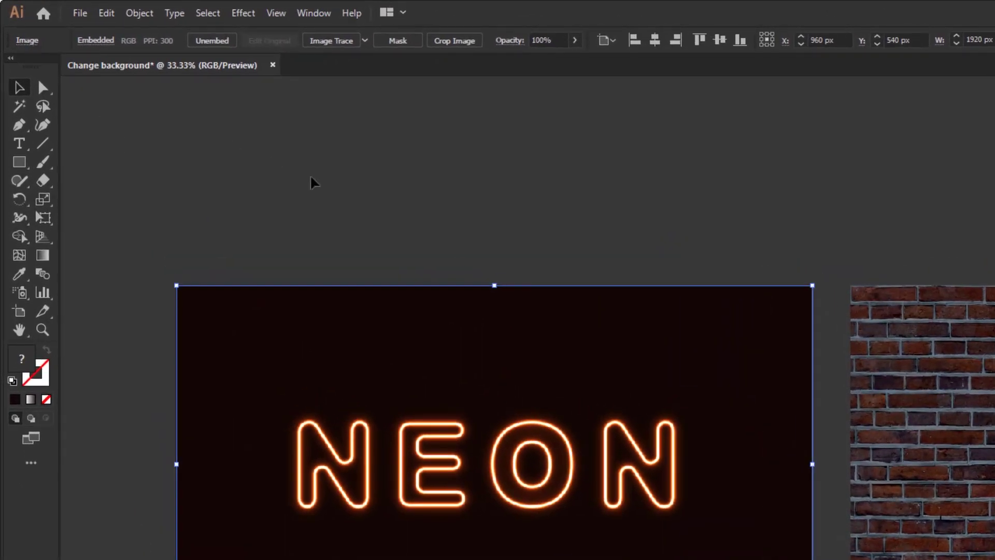
click(302, 200)
Step: Place the rasterized NEON image over the brick wall and center both images horizontally on the artboard
scroll(302, 200, down, 1)
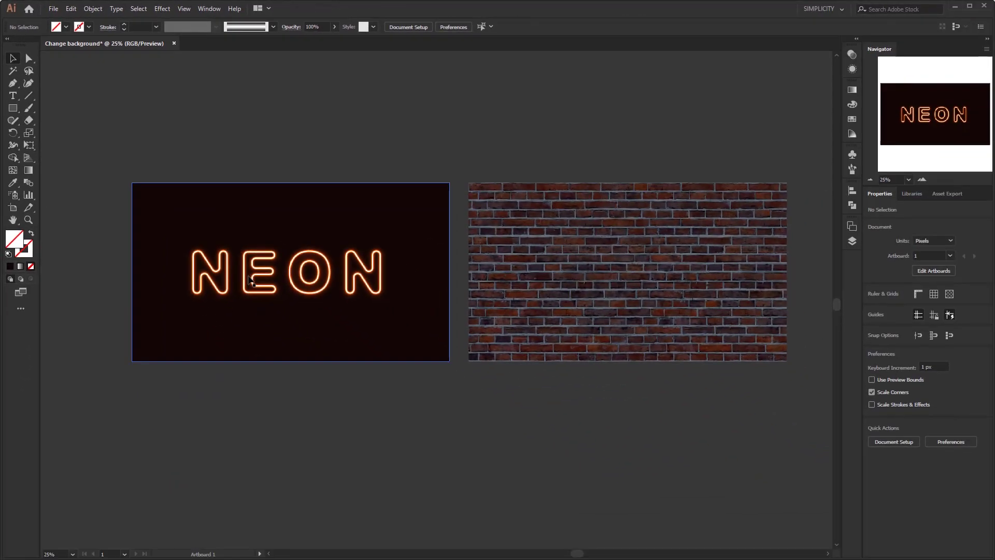
drag(250, 280, 585, 305)
click(569, 421)
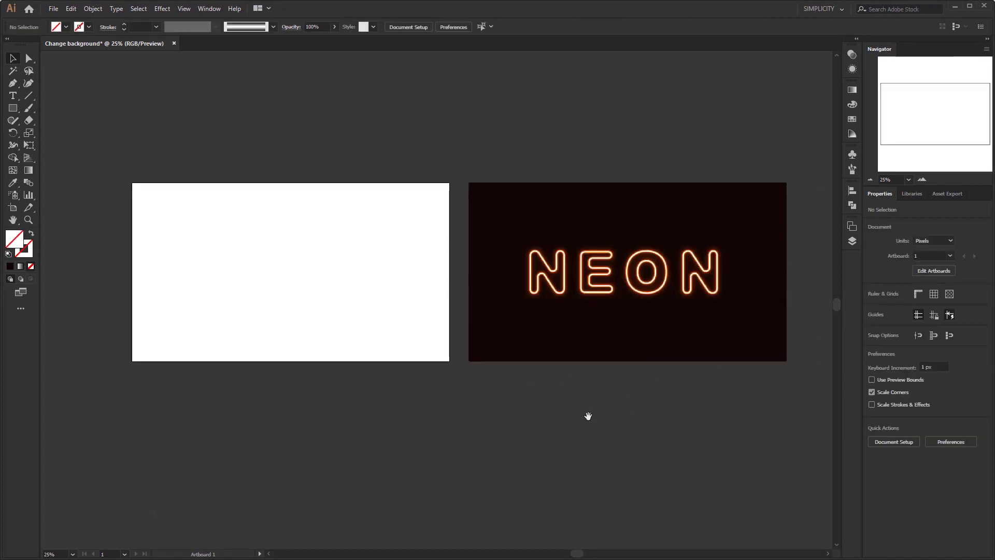
drag(588, 415, 517, 135)
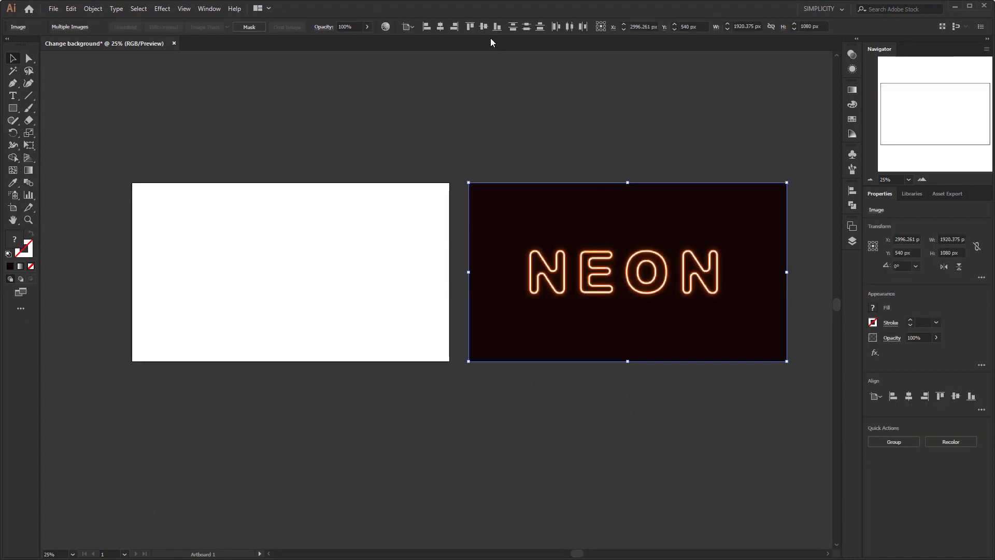
click(440, 27)
click(522, 215)
Step: Set the blending mode of the rasterized NEON image to Lighten
drag(486, 291, 612, 300)
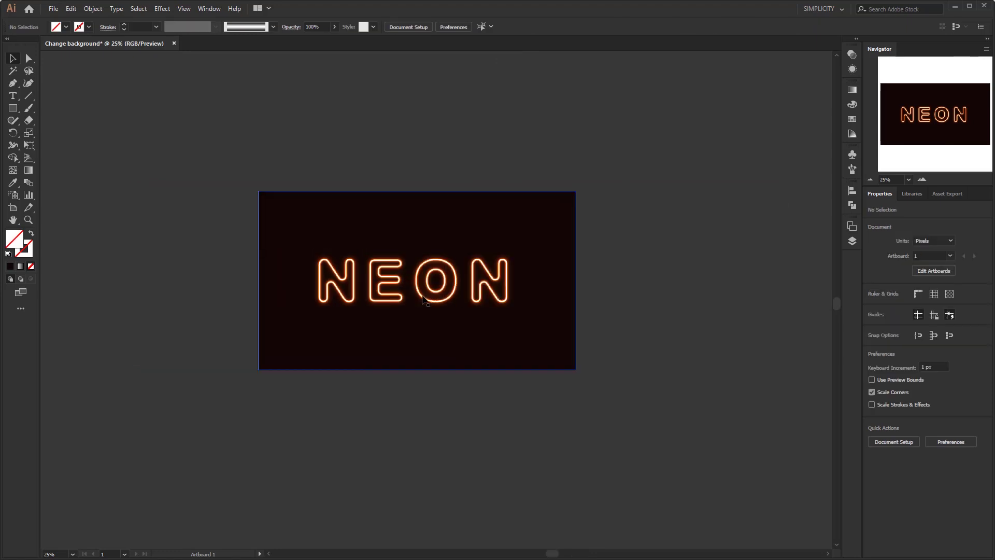
scroll(422, 297, up, 1)
scroll(442, 284, up, 1)
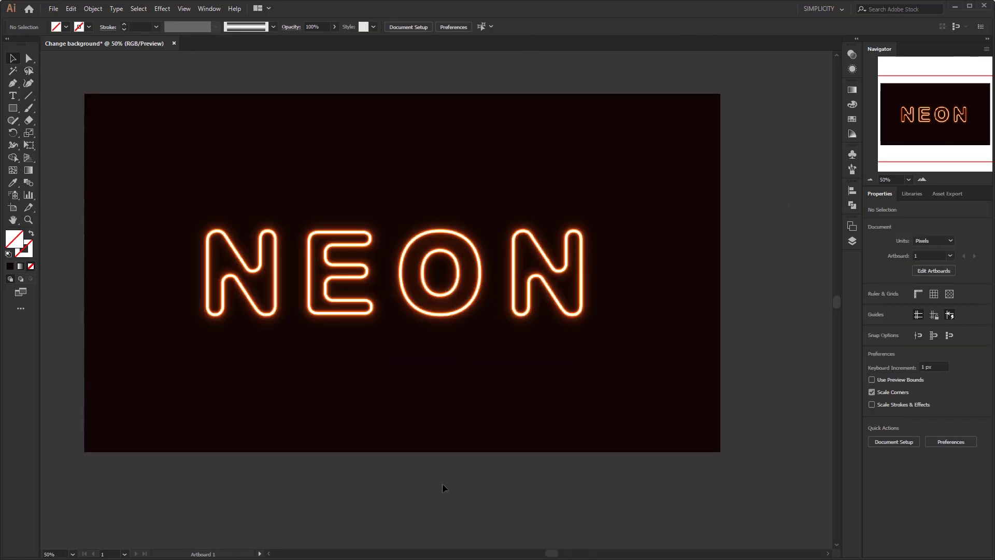
drag(435, 406, 450, 427)
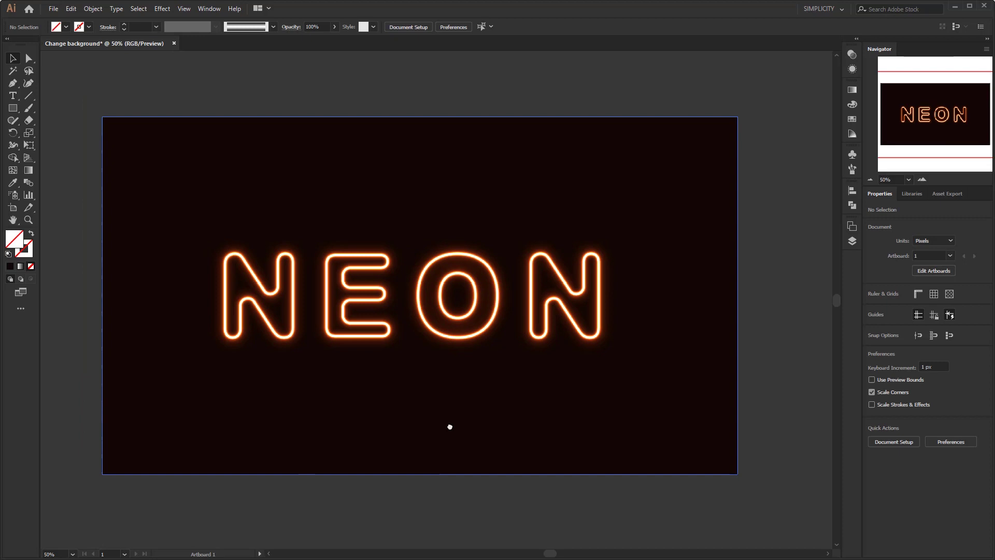
click(448, 429)
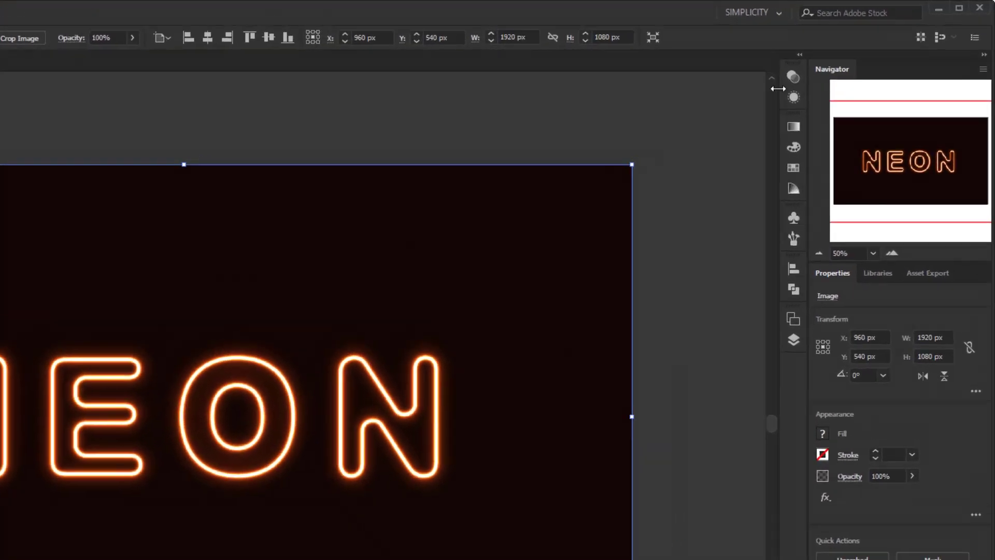
click(790, 76)
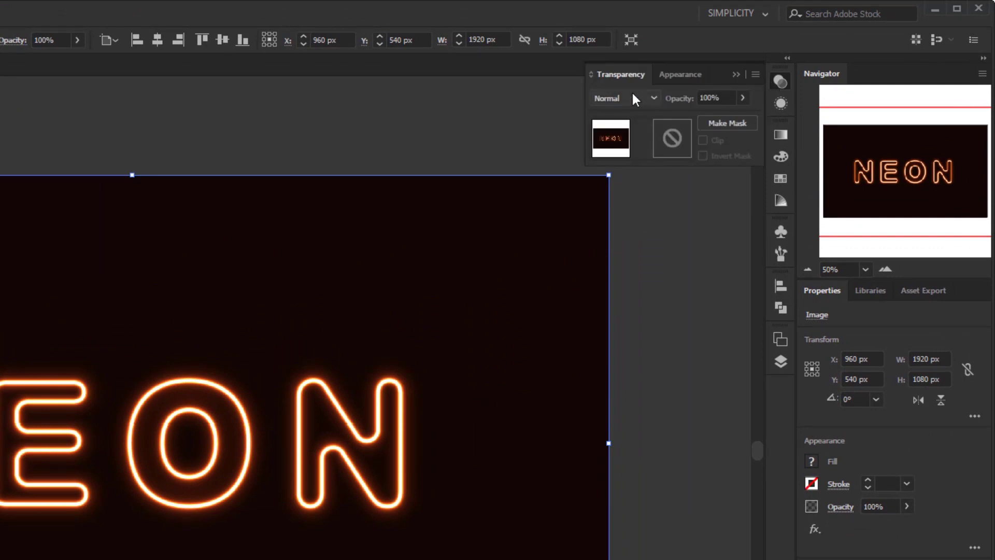
click(653, 89)
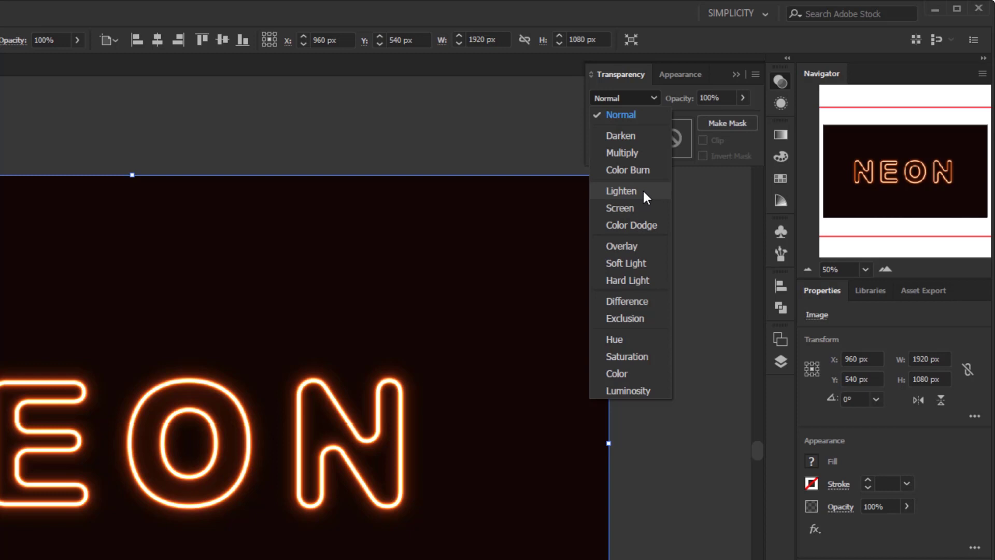
click(621, 190)
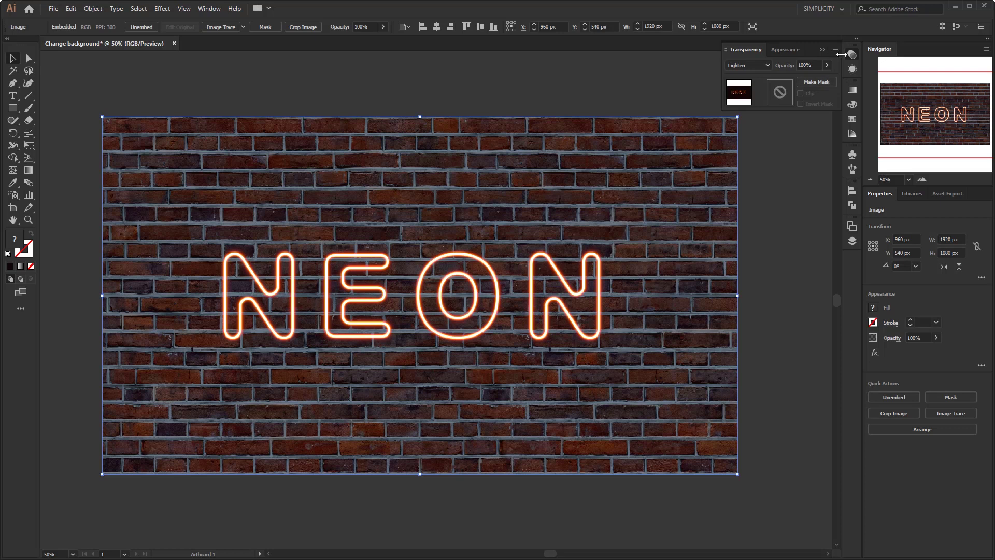
click(847, 54)
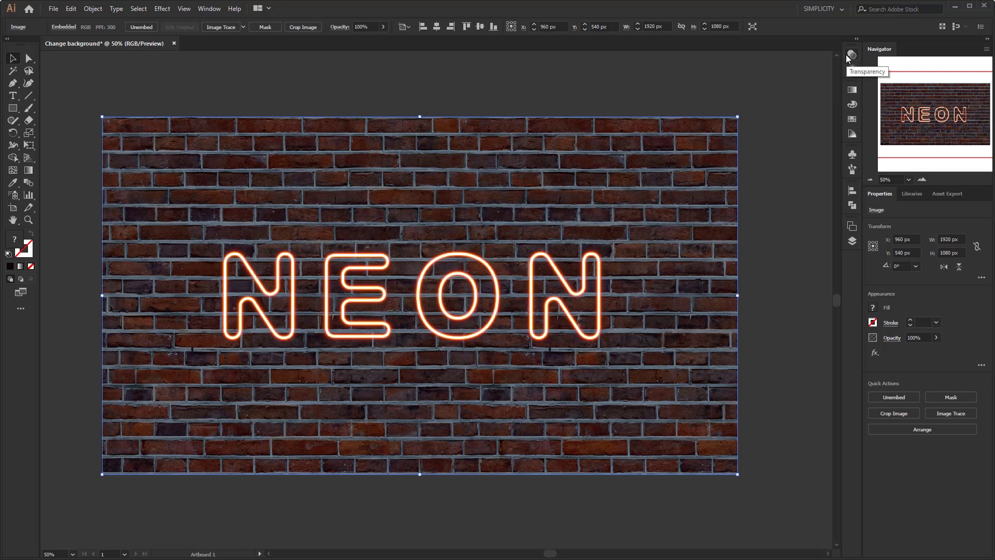
Step: Examine up close how the glow of each NEON letter blends with the brick wall
scroll(609, 310, up, 2)
scroll(610, 312, up, 1)
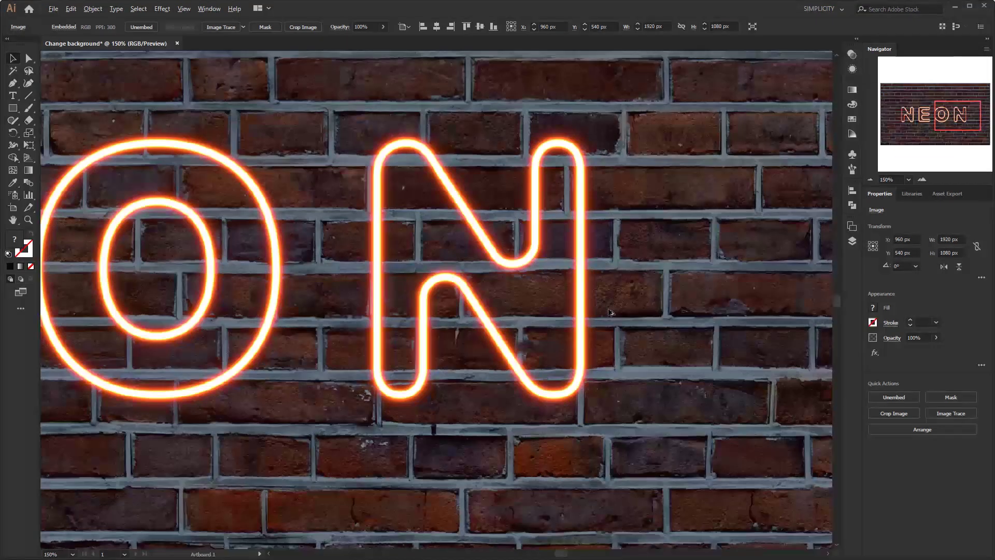
scroll(481, 321, left, 2)
scroll(481, 321, left, 3)
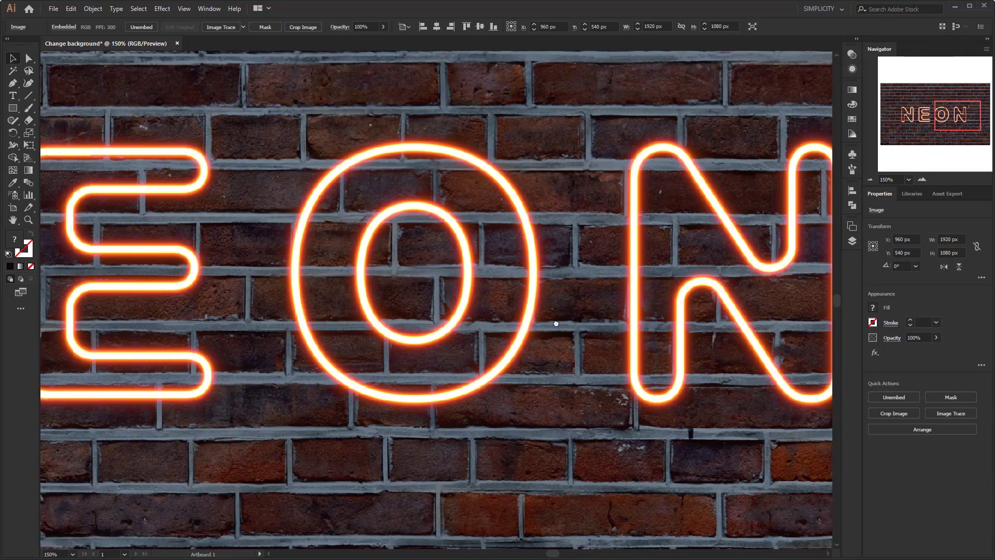
scroll(411, 306, left, 3)
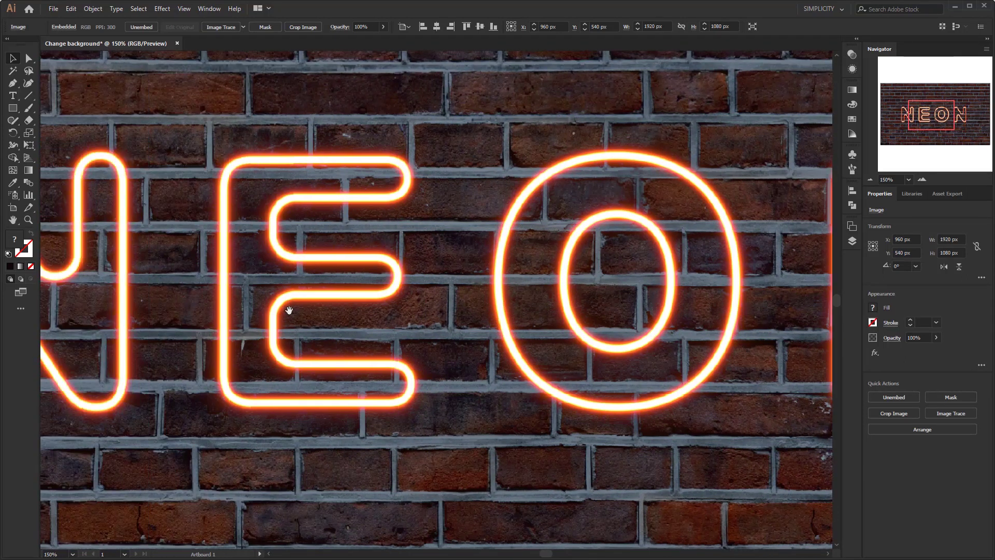
scroll(415, 314, left, 3)
scroll(337, 297, left, 1)
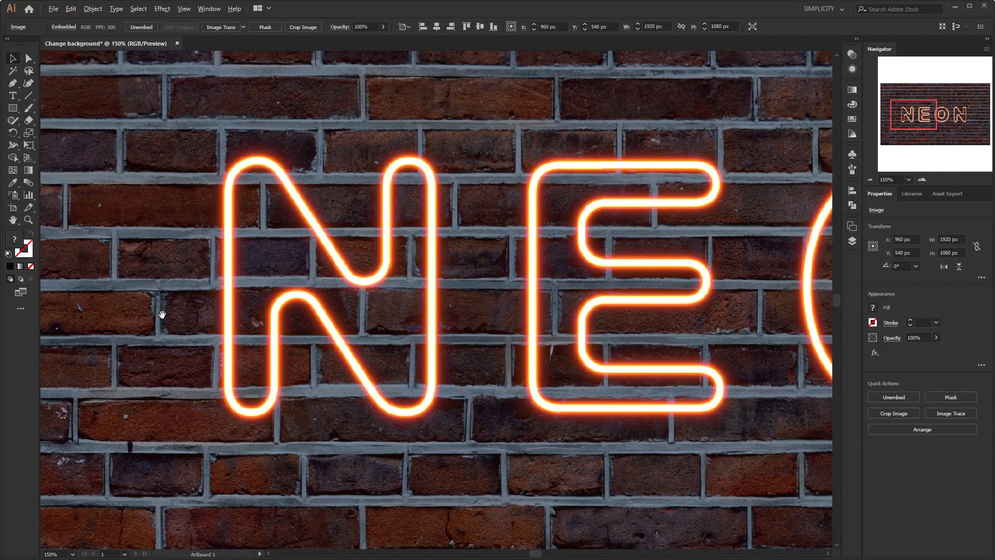
scroll(165, 318, down, 1)
scroll(164, 318, down, 2)
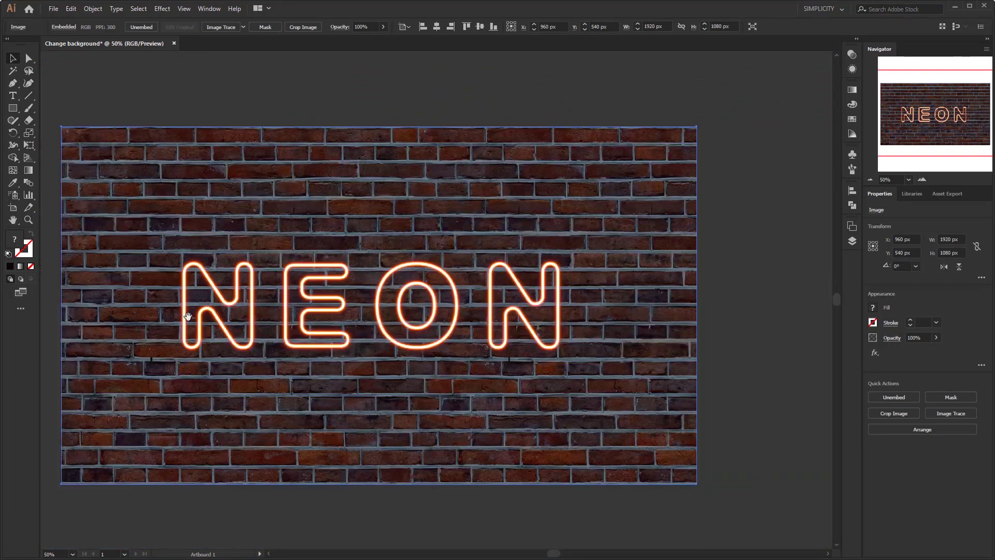
scroll(234, 316, left, 1)
click(407, 529)
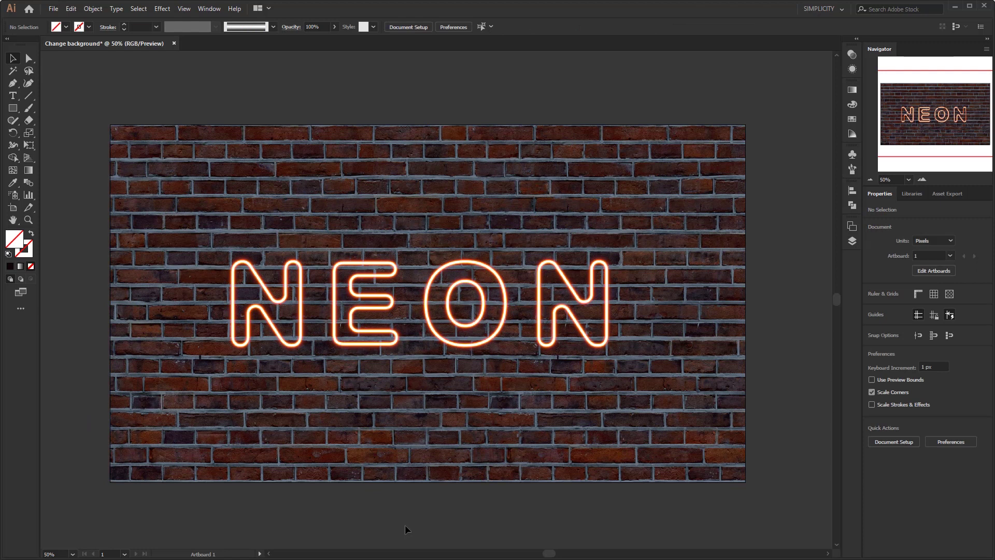
Step: Cover the whole artboard with a 1920 x 1080 px rectangle filled with a white-to-black radial gradient
click(400, 455)
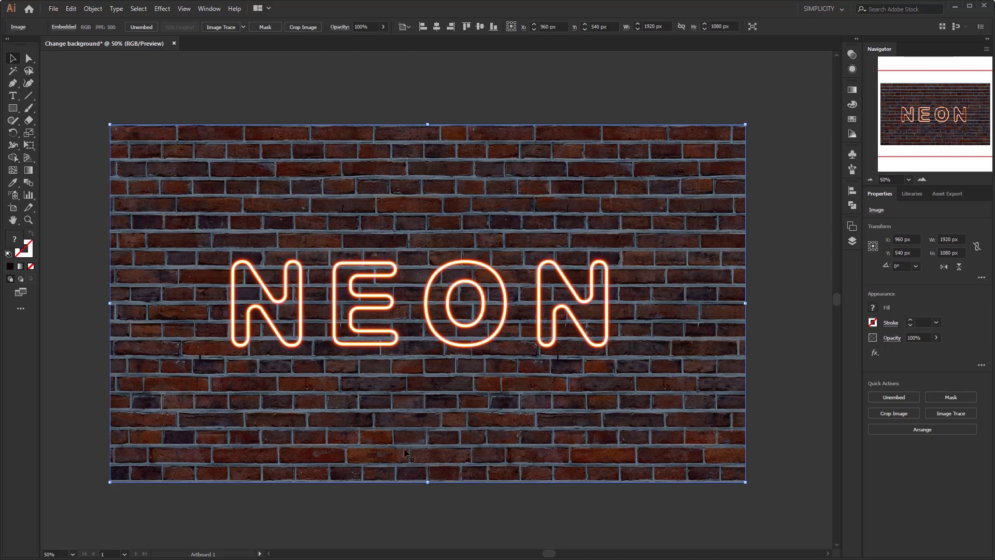
click(747, 342)
click(13, 108)
click(54, 108)
drag(109, 124, 745, 481)
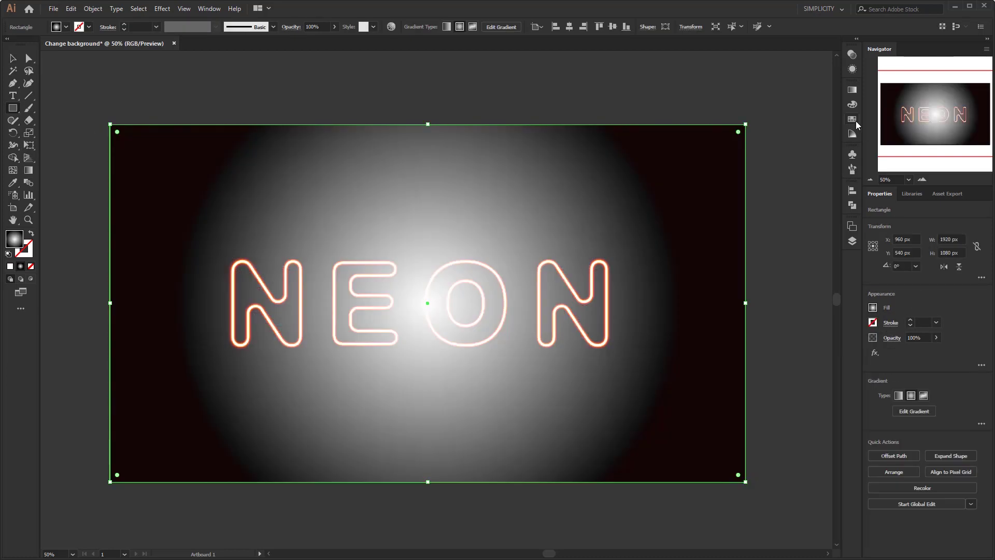
click(853, 120)
click(821, 85)
Step: Set the blending mode of the gradient rectangle to Soft Light
click(851, 54)
click(748, 65)
click(748, 175)
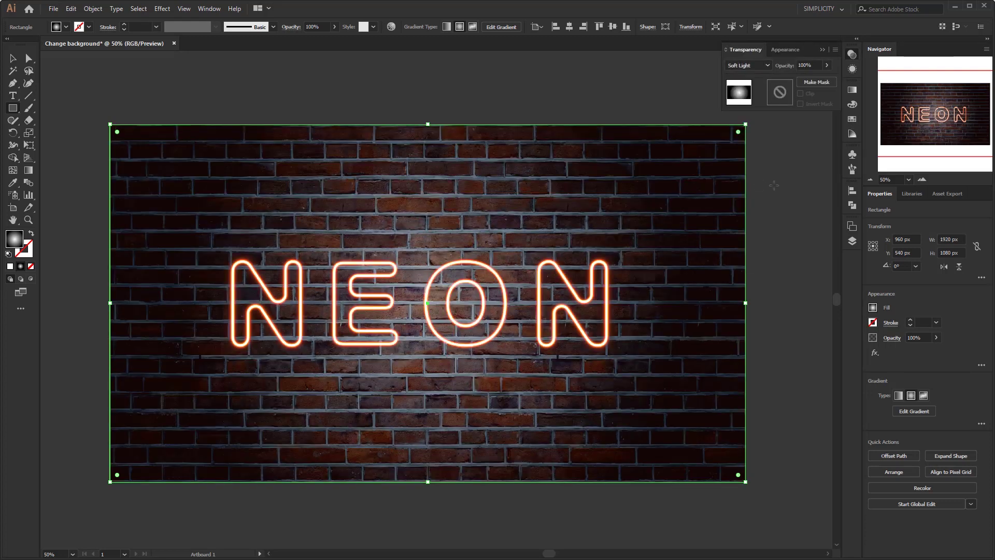
Step: Reshape the rectangle's radial gradient into a wide ellipse around the NEON lettering
key(g)
key(ctrl+minus)
key(ctrl+plus)
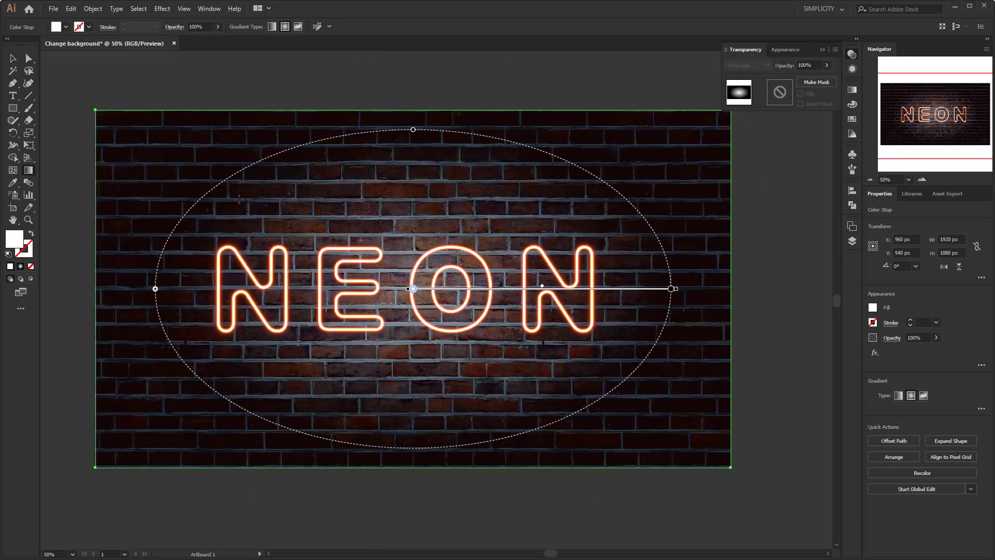
Step: Choose a different blending mode for the gradient rectangle over the wall
key(v)
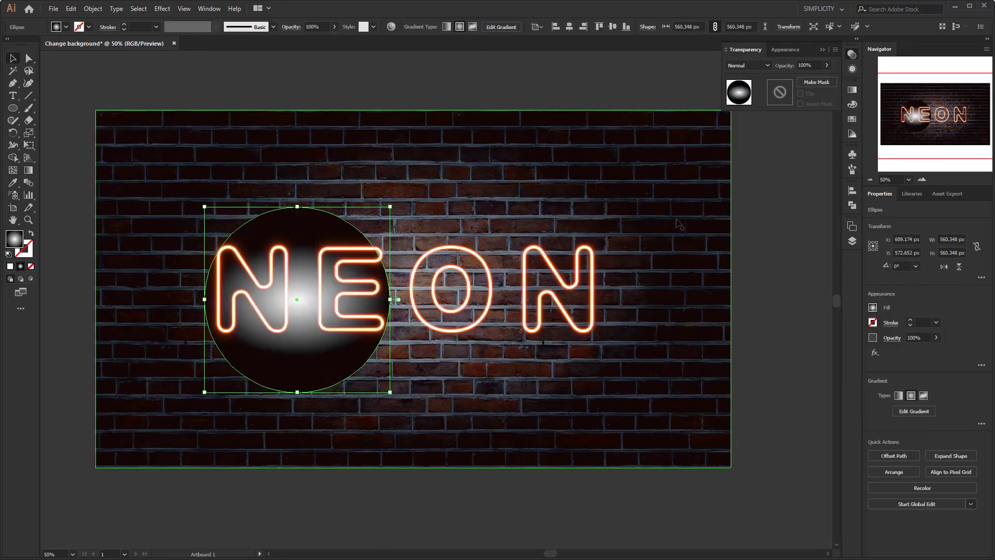
click(749, 66)
click(752, 149)
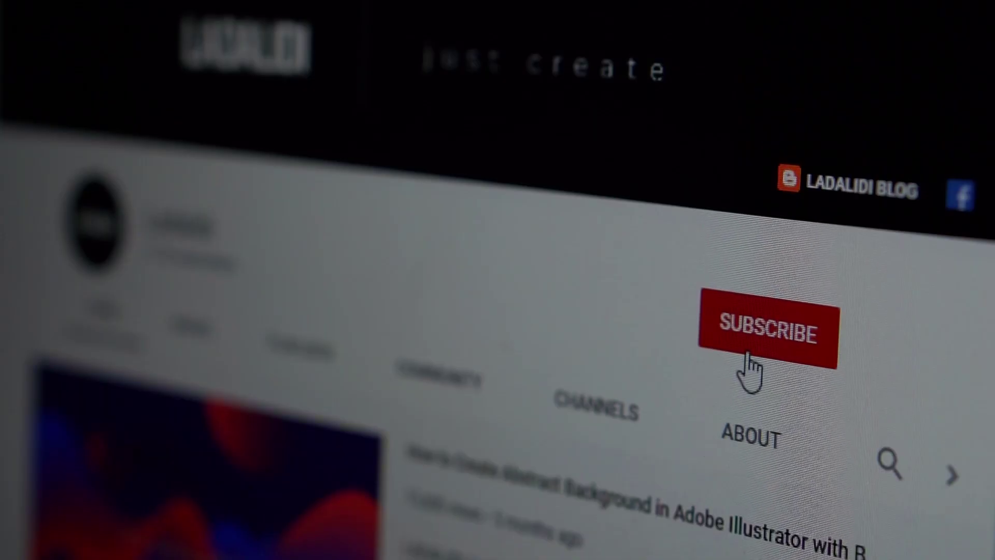
click(760, 327)
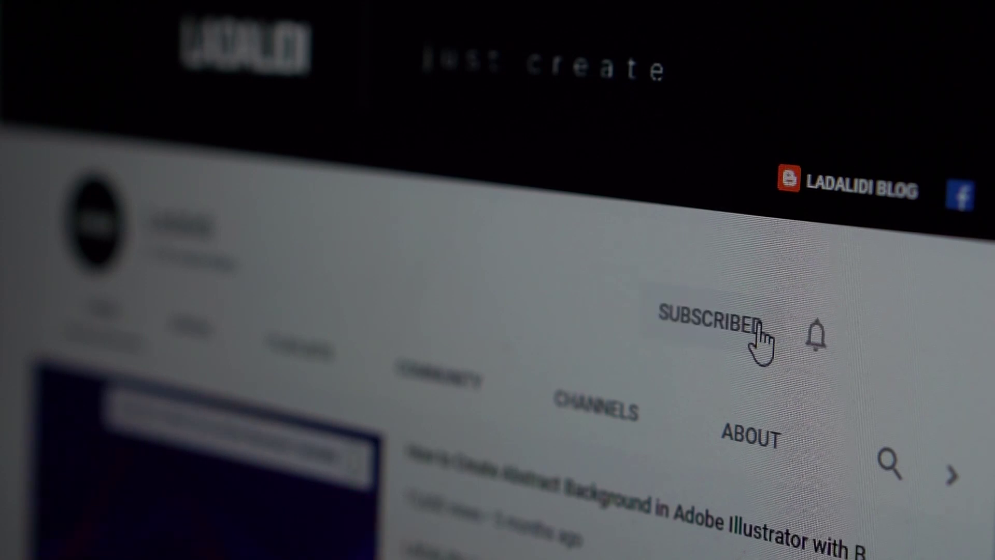